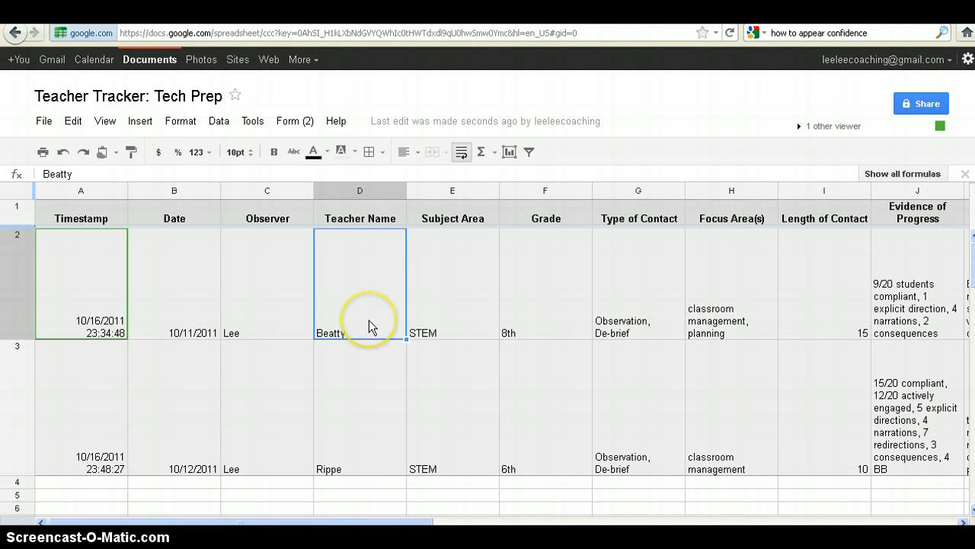
pyautogui.click(254, 120)
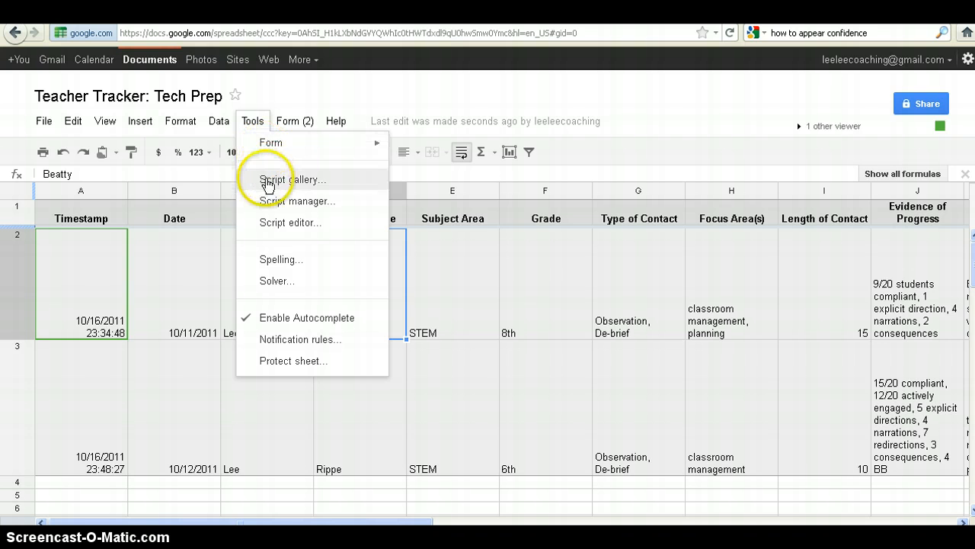
pyautogui.click(250, 118)
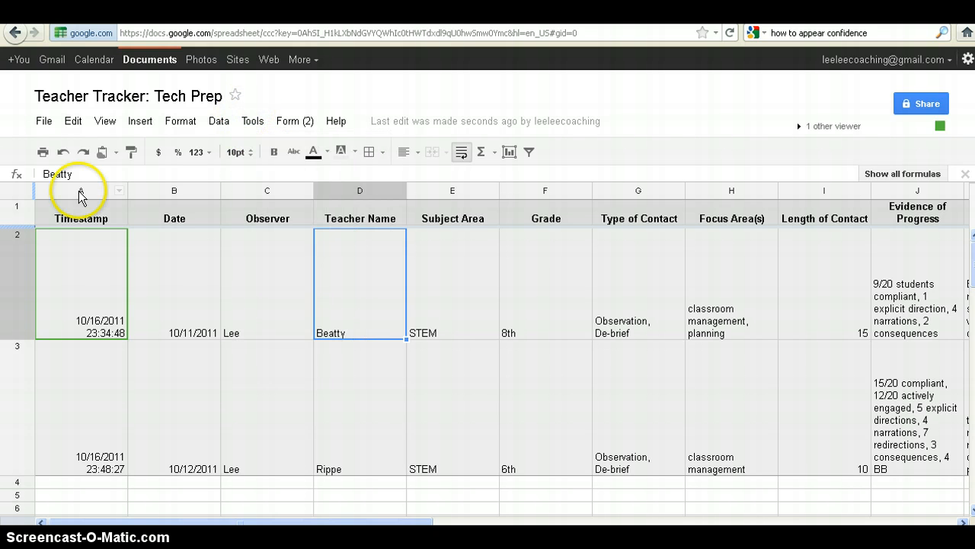
# Step: Narrow columns A through F, Timestamp to Grade, together to a small equal width
pyautogui.click(82, 191)
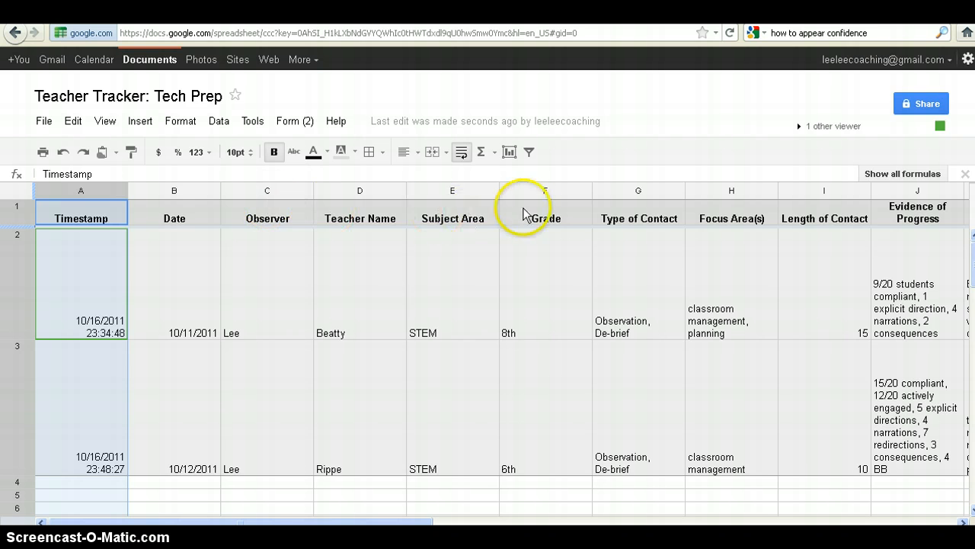
pyautogui.click(554, 192)
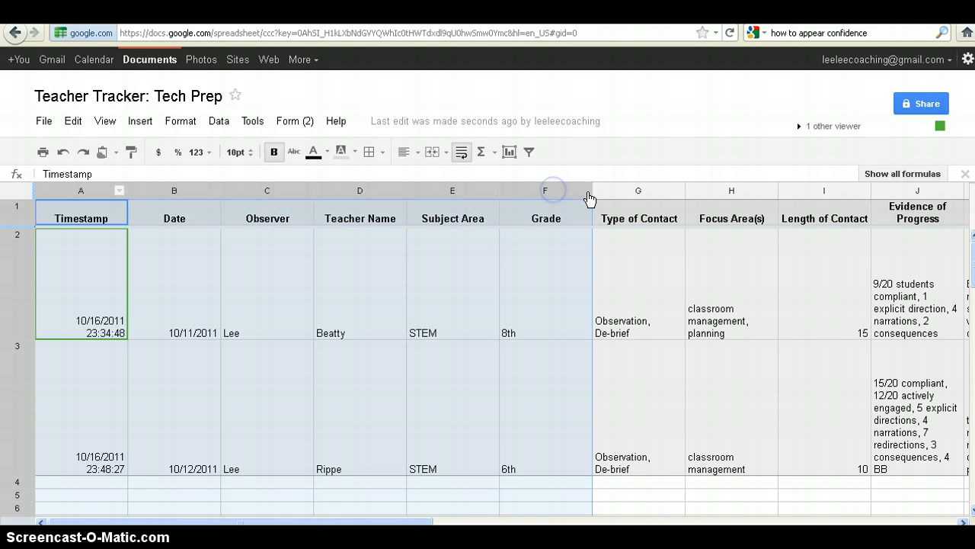
pyautogui.moveTo(589, 191); pyautogui.dragTo(531, 191)
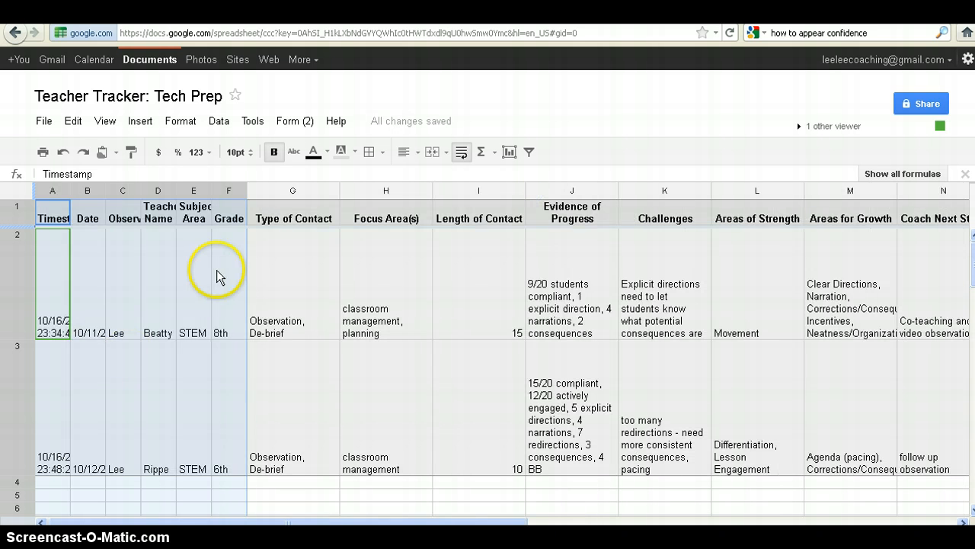
pyautogui.click(277, 295)
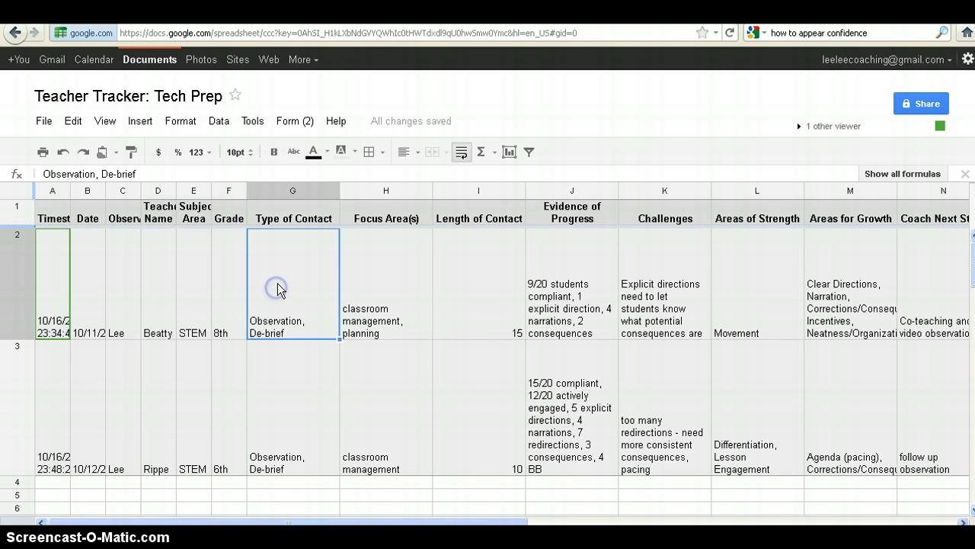
# Step: Narrow the Type of Contact and Focus Area(s) columns together to a slightly smaller equal width
pyautogui.click(292, 192)
pyautogui.keyDown('shift'); pyautogui.click(385, 191); pyautogui.keyUp('shift')
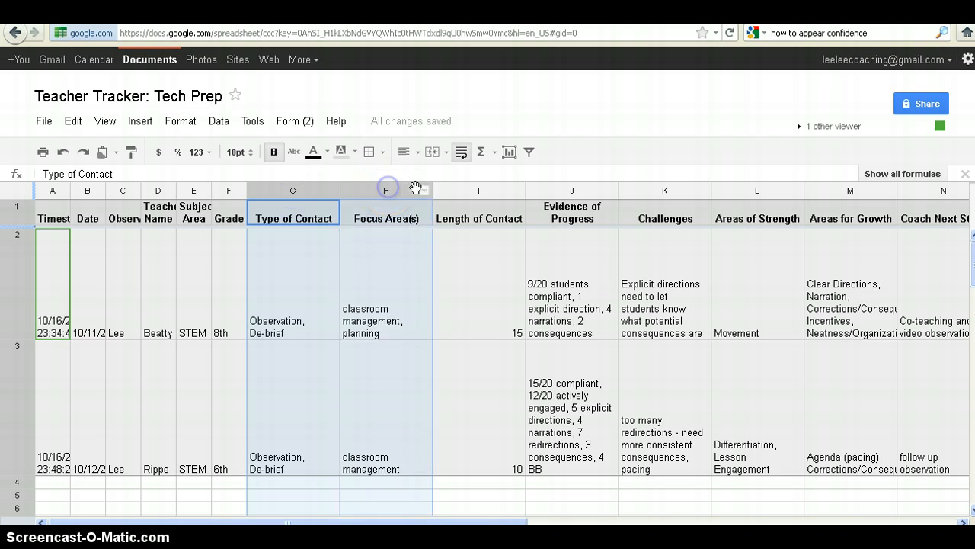
pyautogui.moveTo(429, 188); pyautogui.dragTo(408, 190)
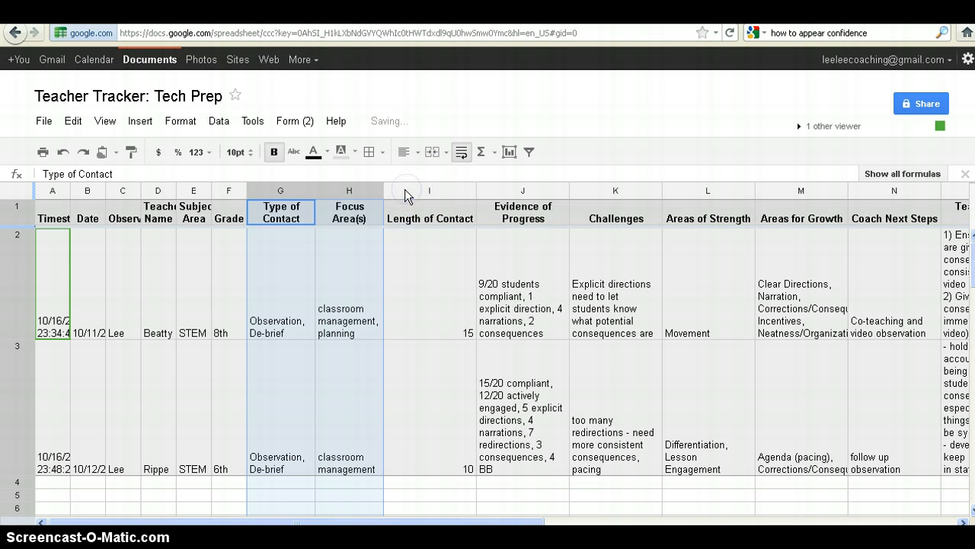
# Step: Widen the Evidence of Progress and Challenges columns together so their text wraps over fewer lines
pyautogui.click(515, 192)
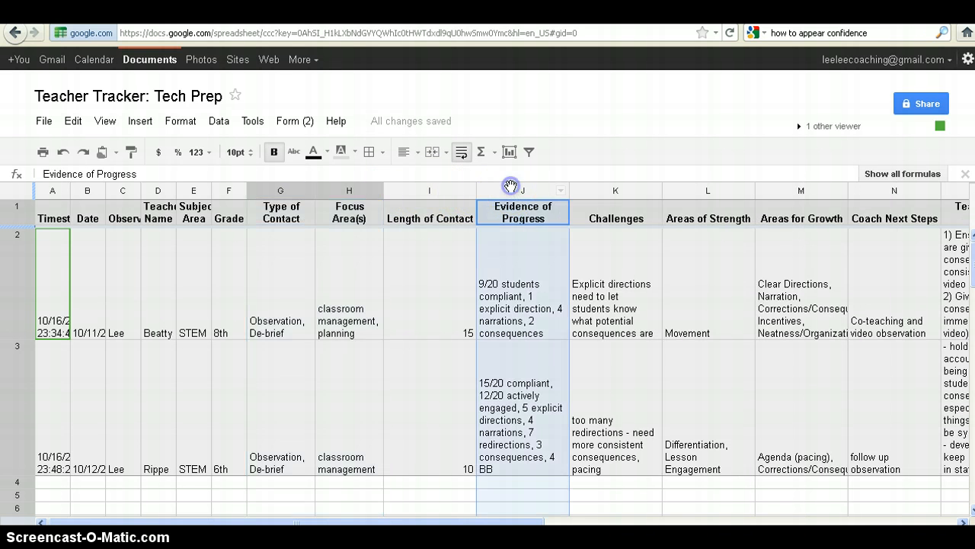
pyautogui.keyDown('shift'); pyautogui.click(626, 194); pyautogui.keyUp('shift')
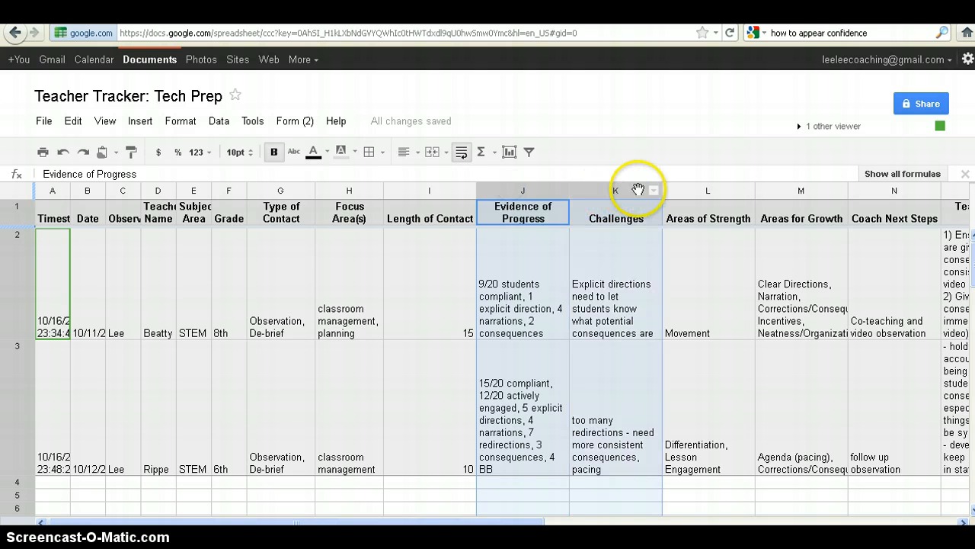
pyautogui.moveTo(660, 189); pyautogui.dragTo(700, 188)
pyautogui.click(754, 272)
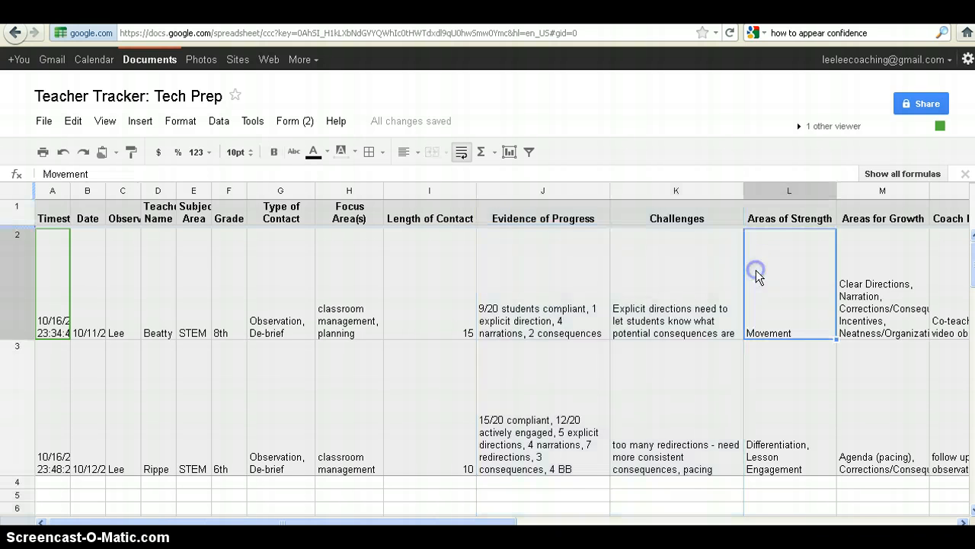
# Step: Widen columns M through O, Areas for Growth to Teacher Next Steps, together to an equal width
pyautogui.press('Right')
pyautogui.press('Right')
pyautogui.press('Right')
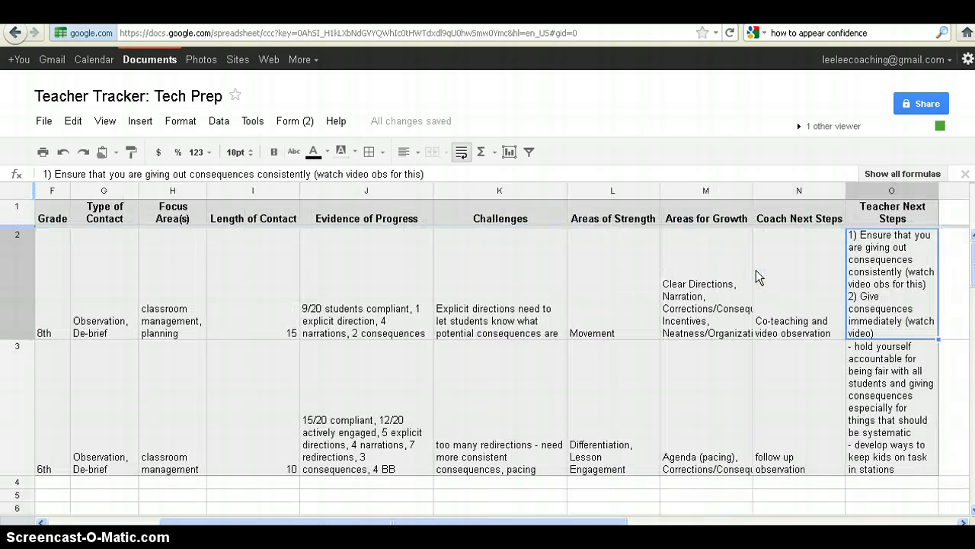
pyautogui.click(709, 191)
pyautogui.keyDown('shift'); pyautogui.click(907, 197); pyautogui.keyUp('shift')
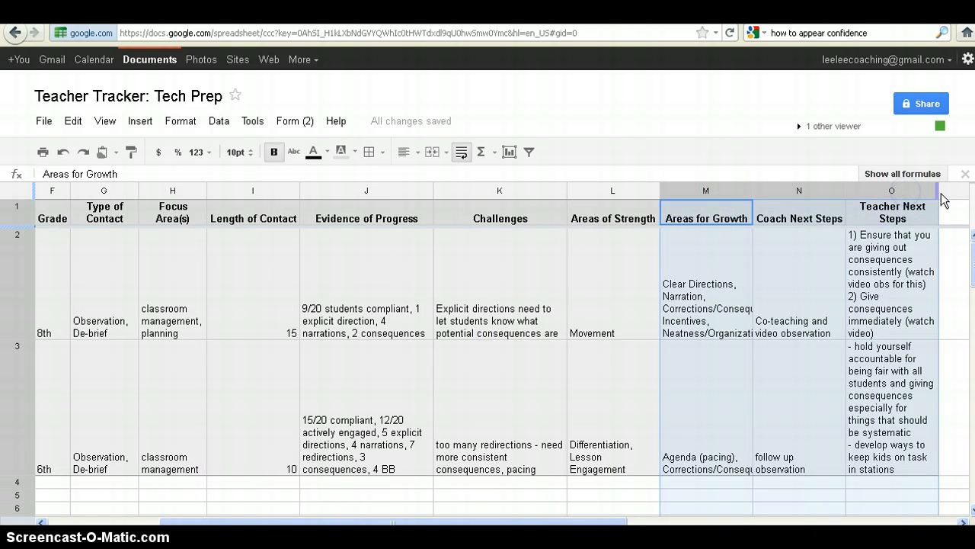
pyautogui.moveTo(939, 192); pyautogui.dragTo(969, 193)
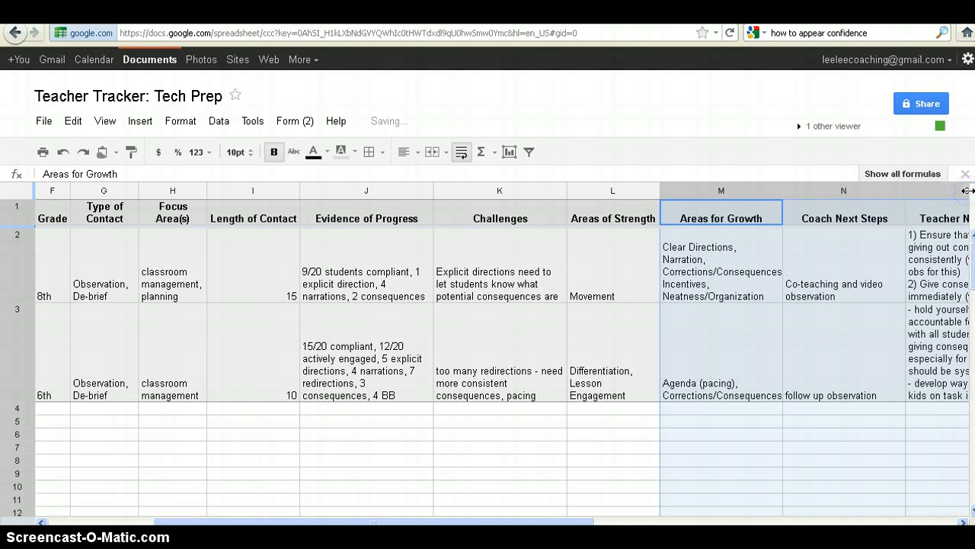
# Step: Return the cell selection to the Timestamp header in cell A1
pyautogui.click(674, 270)
pyautogui.press('Left')
pyautogui.press('Left')
pyautogui.press('Left')
pyautogui.press('Left')
pyautogui.press('Left')
pyautogui.press('Left')
pyautogui.press('Left')
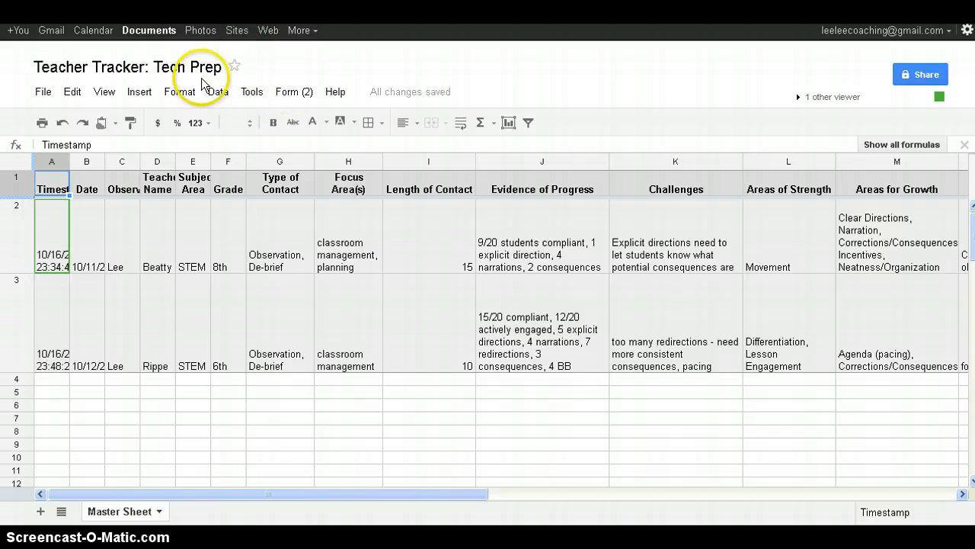
# Step: Open the Script Gallery and search its public scripts for "sort"
pyautogui.click(253, 92)
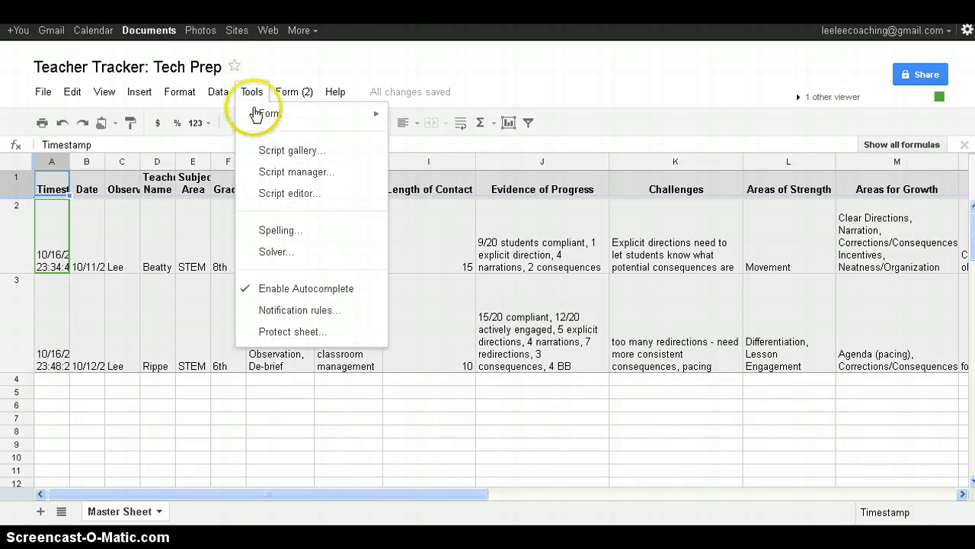
pyautogui.click(256, 156)
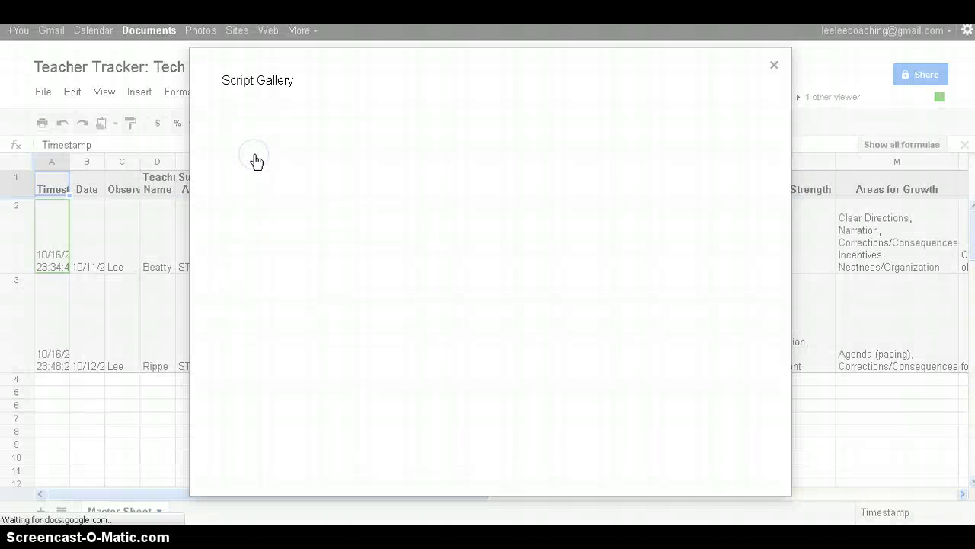
pyautogui.click(394, 122)
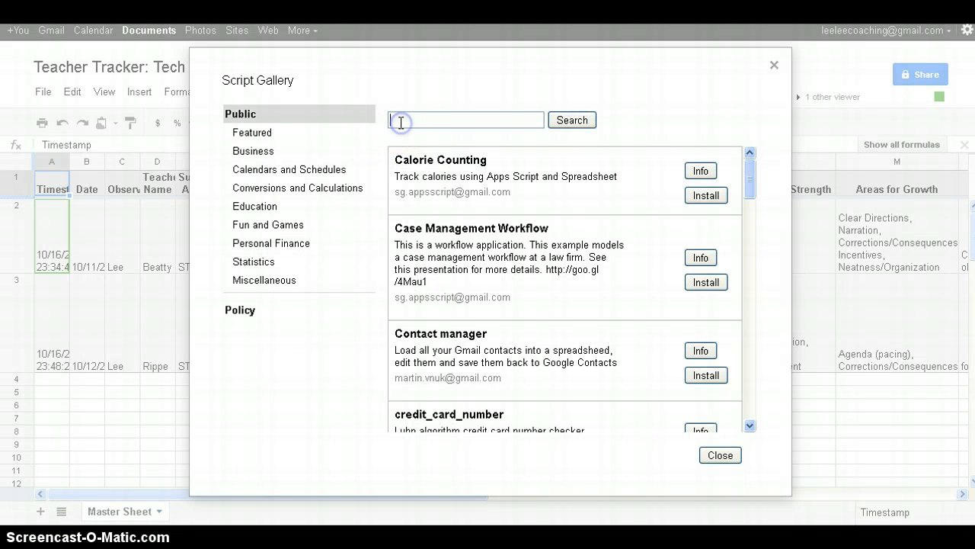
pyautogui.write('sort')
pyautogui.press('Return')
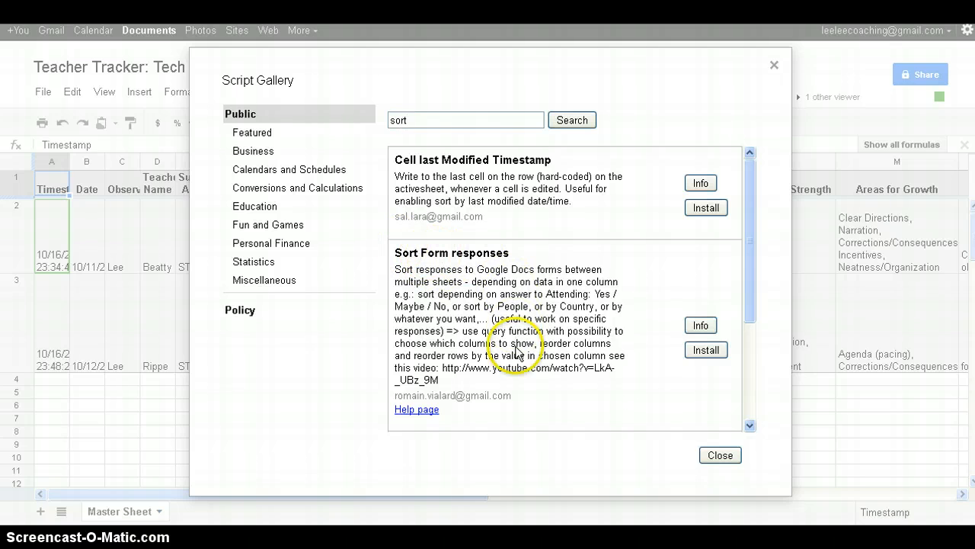
# Step: Highlight the video link in the Sort Form responses script description, and clear the highlight again
pyautogui.click(445, 372)
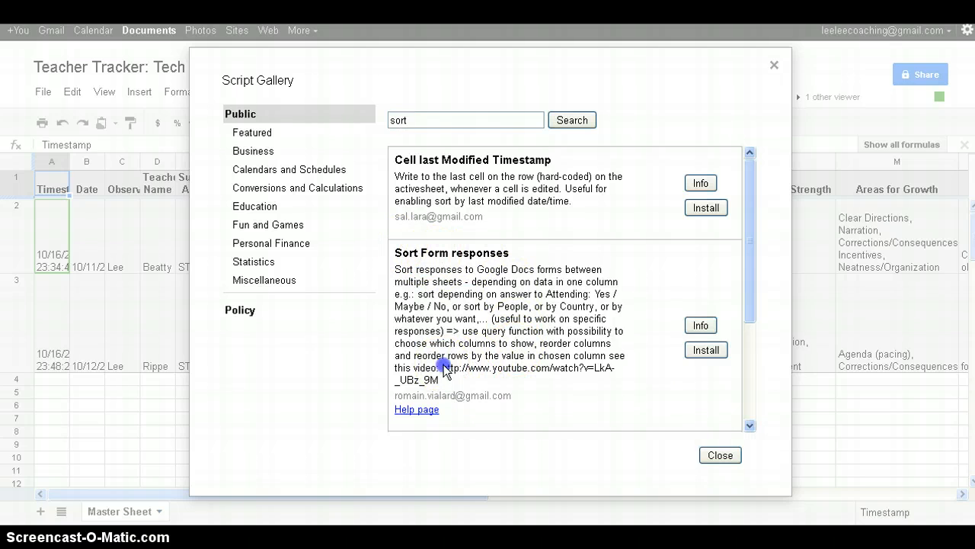
pyautogui.moveTo(465, 366); pyautogui.dragTo(500, 374)
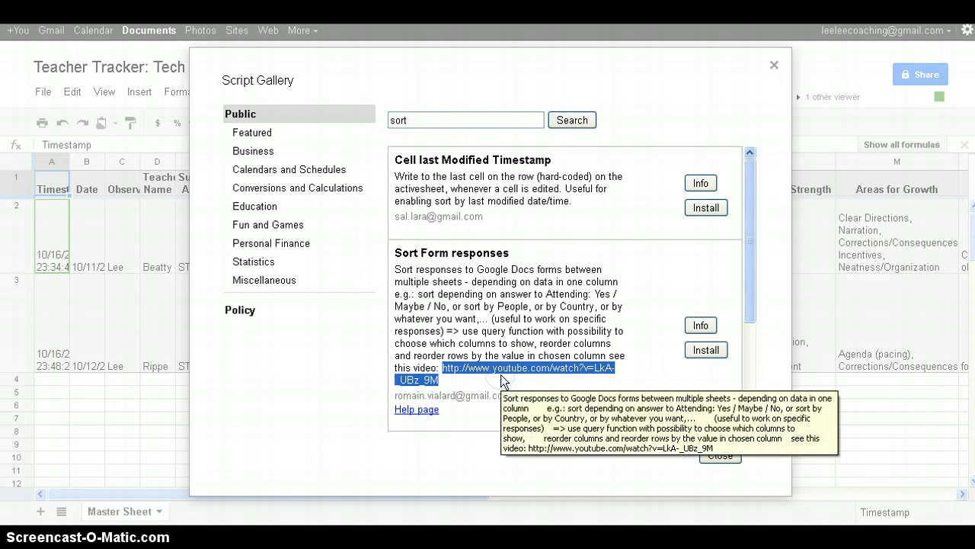
pyautogui.click(598, 354)
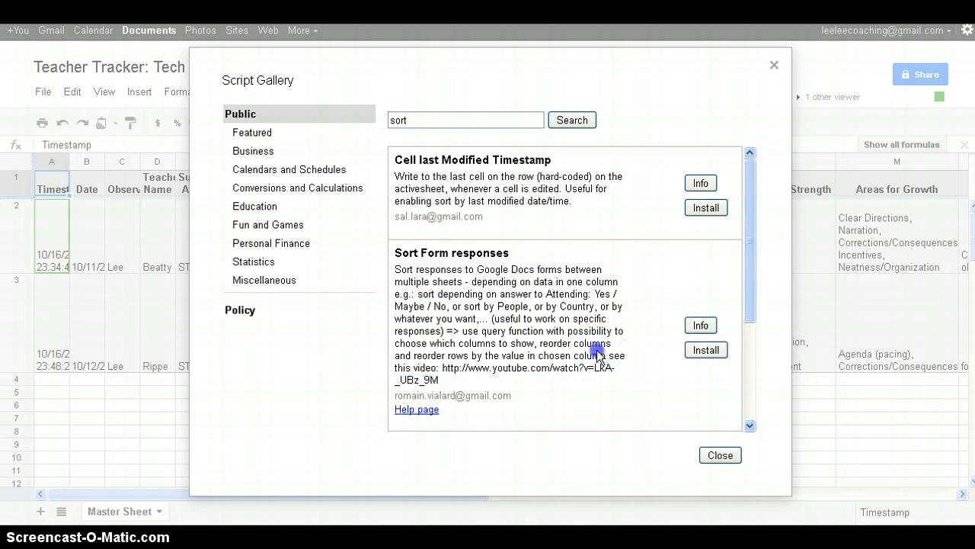
# Step: Install the Sort Form responses script, authorize it to access the spreadsheet, and close the Script Gallery
pyautogui.click(703, 356)
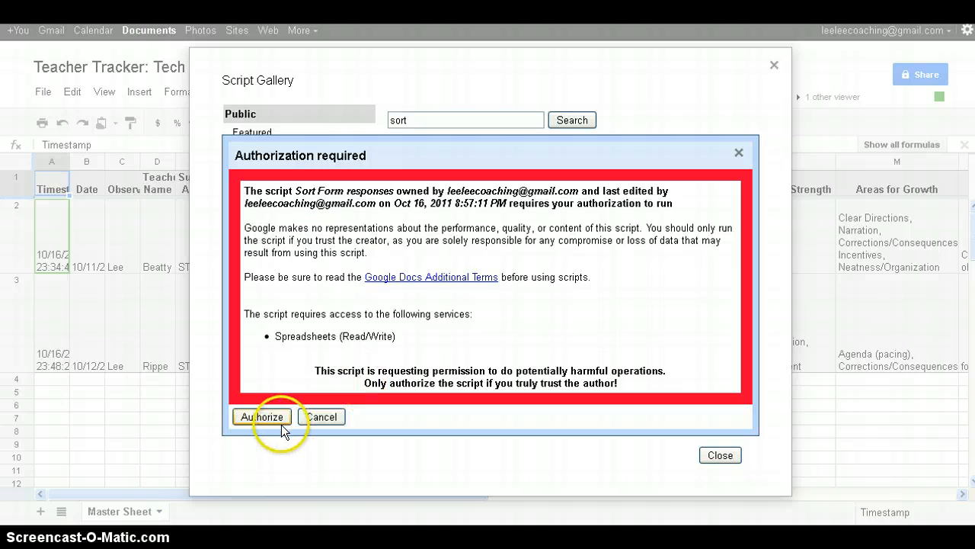
pyautogui.click(259, 417)
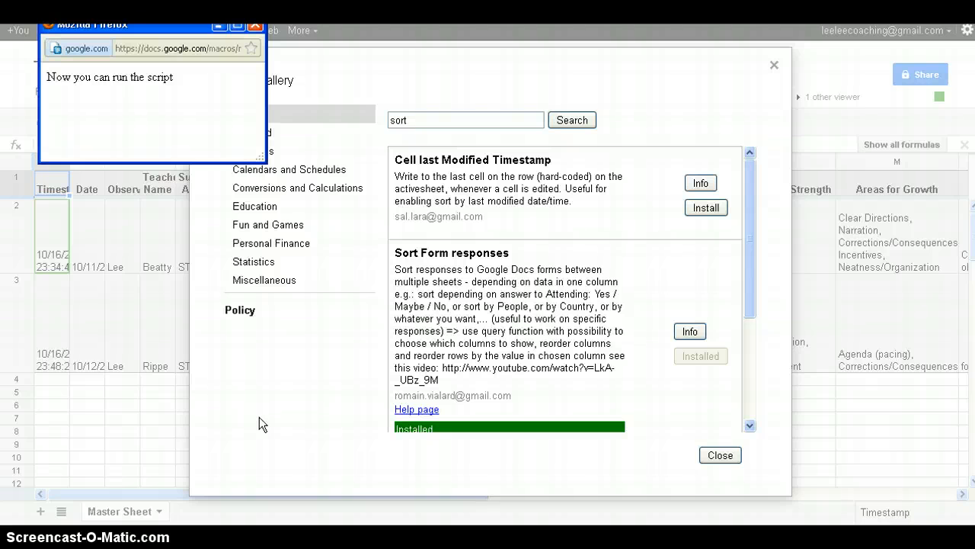
pyautogui.click(250, 296)
pyautogui.click(178, 168)
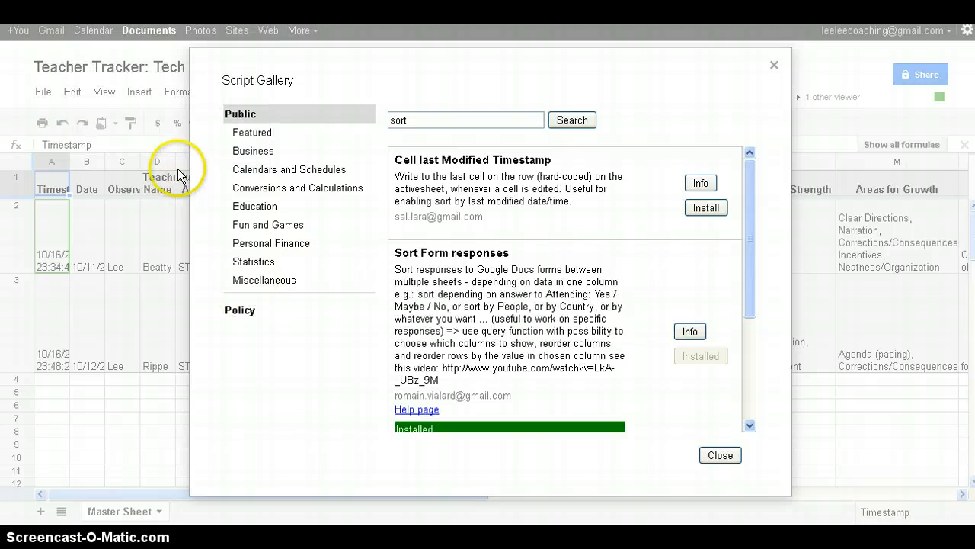
pyautogui.click(719, 456)
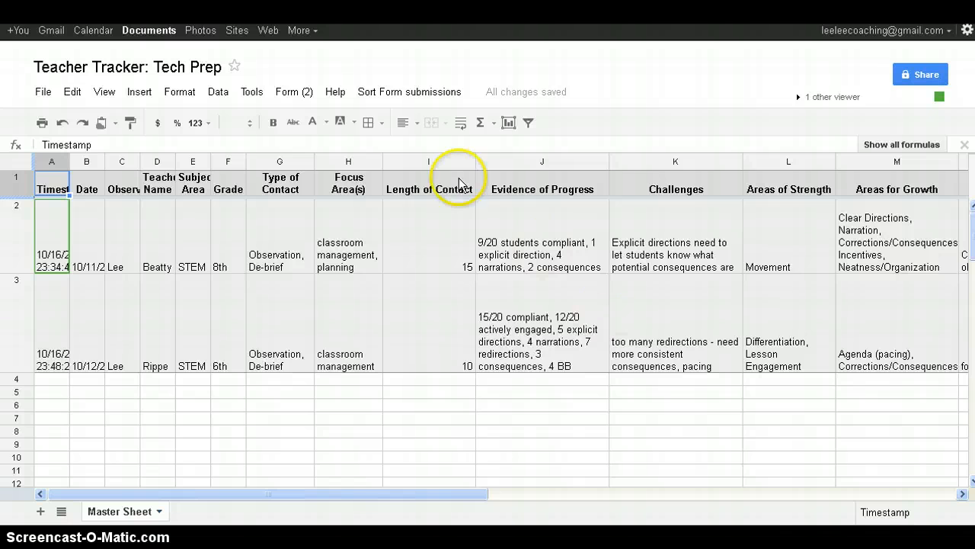
# Step: Run the script's Create the List command and name Master Sheet as the sheet collecting form responses
pyautogui.click(390, 92)
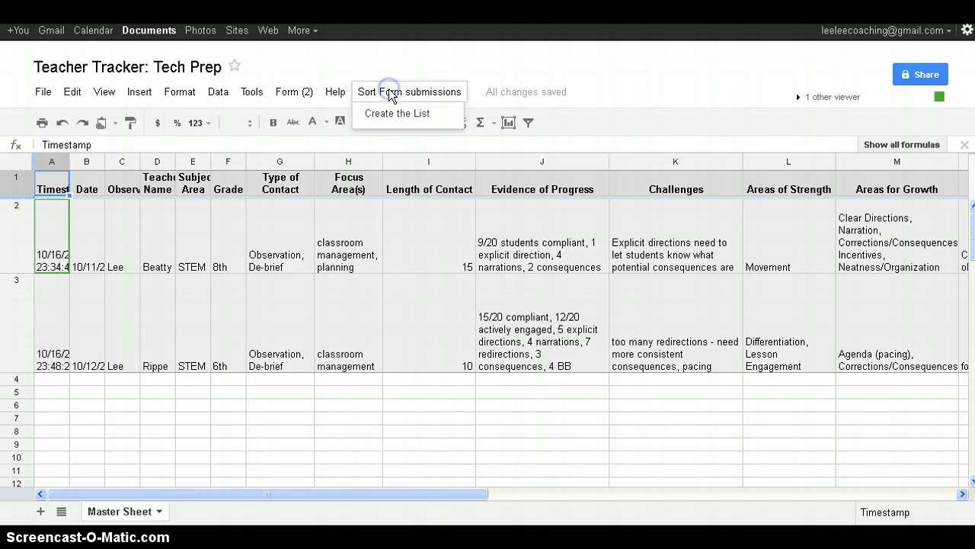
pyautogui.click(386, 117)
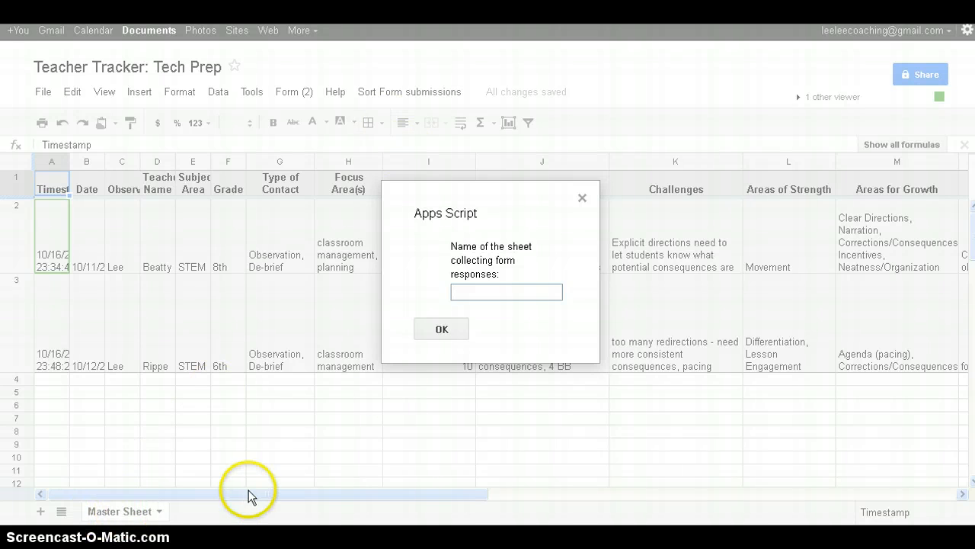
pyautogui.click(483, 292)
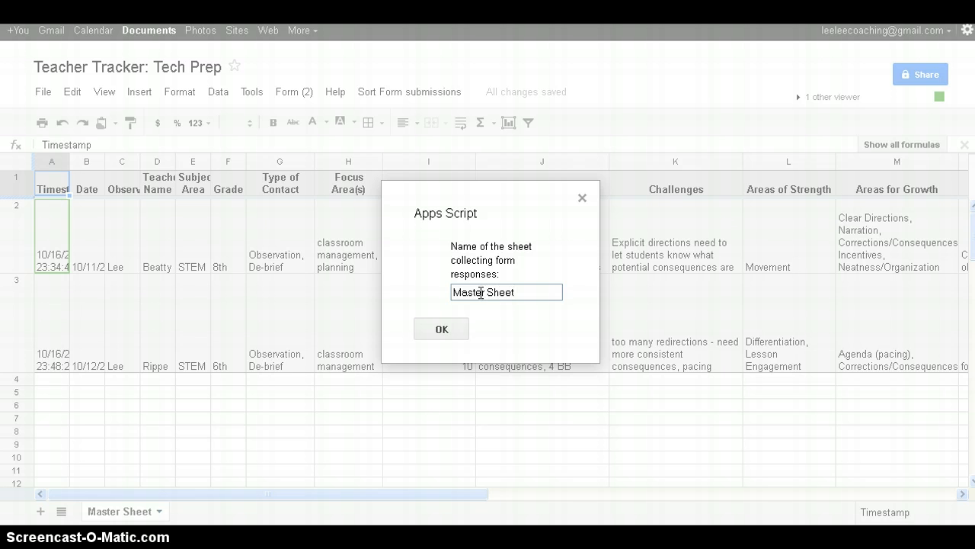
pyautogui.click(455, 329)
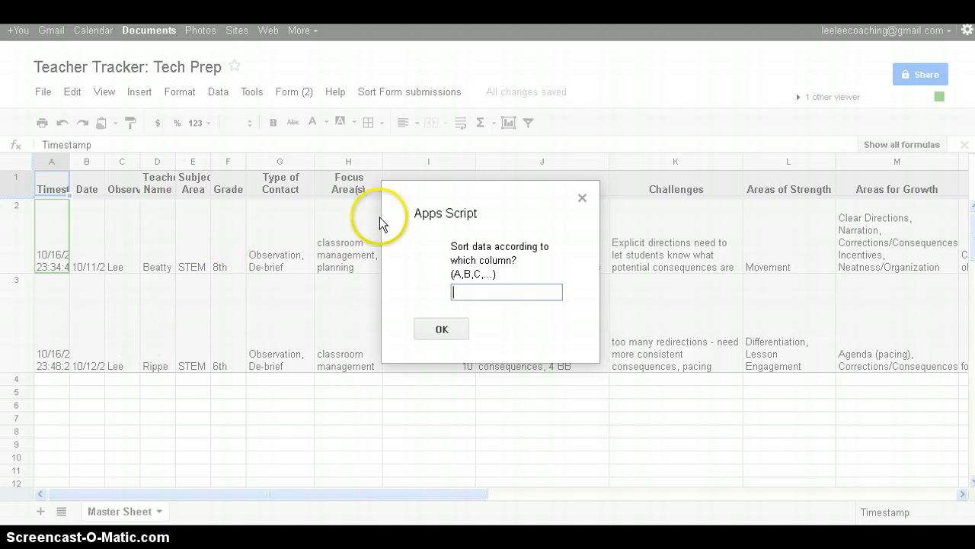
# Step: Set column D, Teacher Name, as the column the script sorts the data by
pyautogui.click(221, 189)
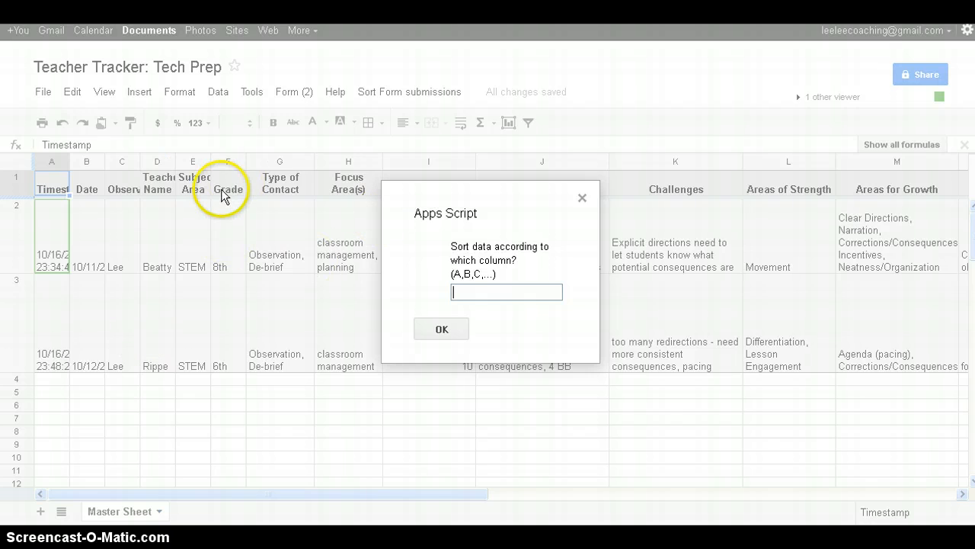
pyautogui.click(313, 174)
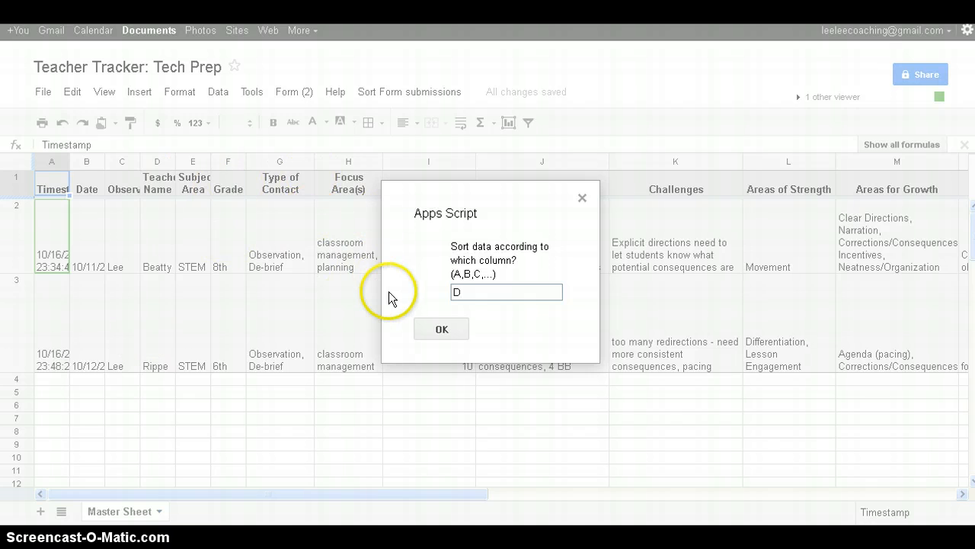
pyautogui.click(440, 329)
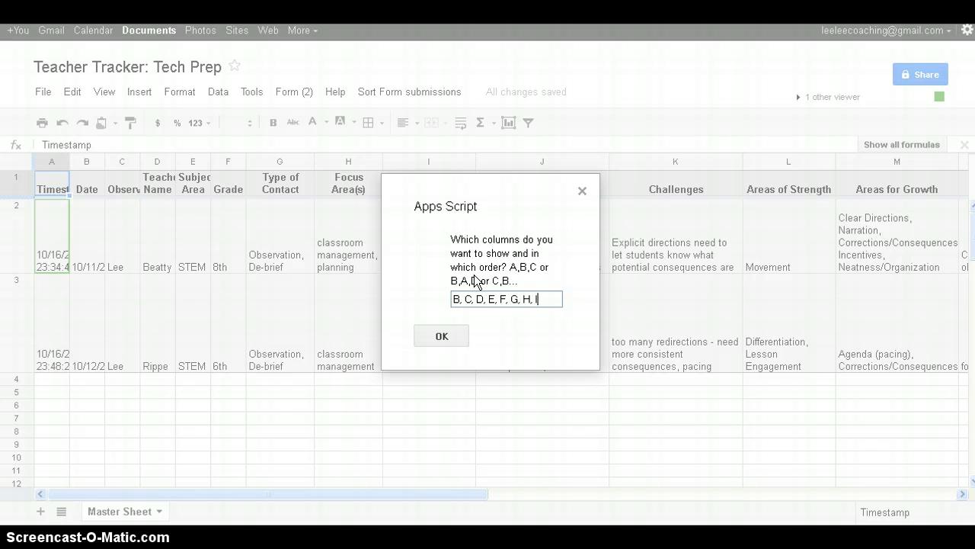
# Step: Show columns B, C, D, E, F, G, H, I, J, K, L, M, O, P ordered by column B, and finish creating the list
pyautogui.write(',')
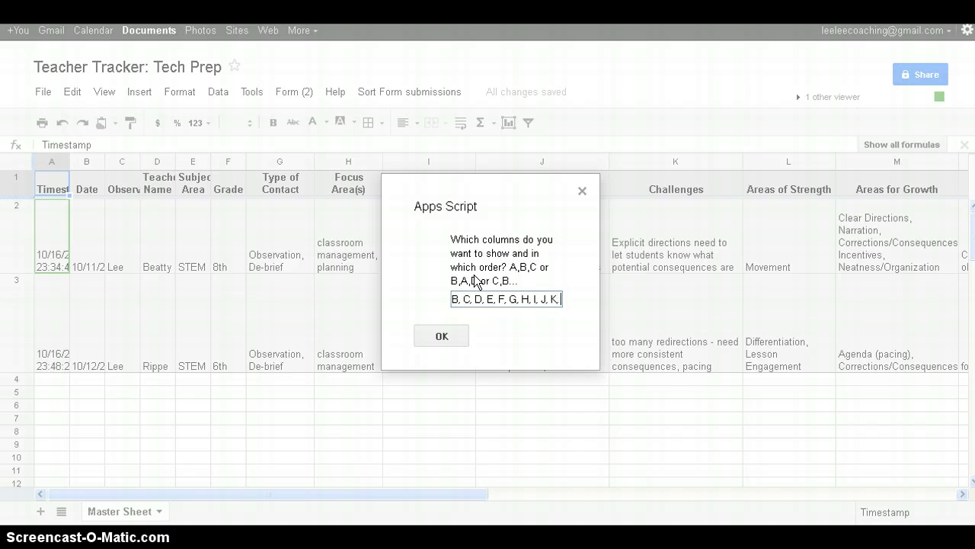
pyautogui.write(' L, M, O,')
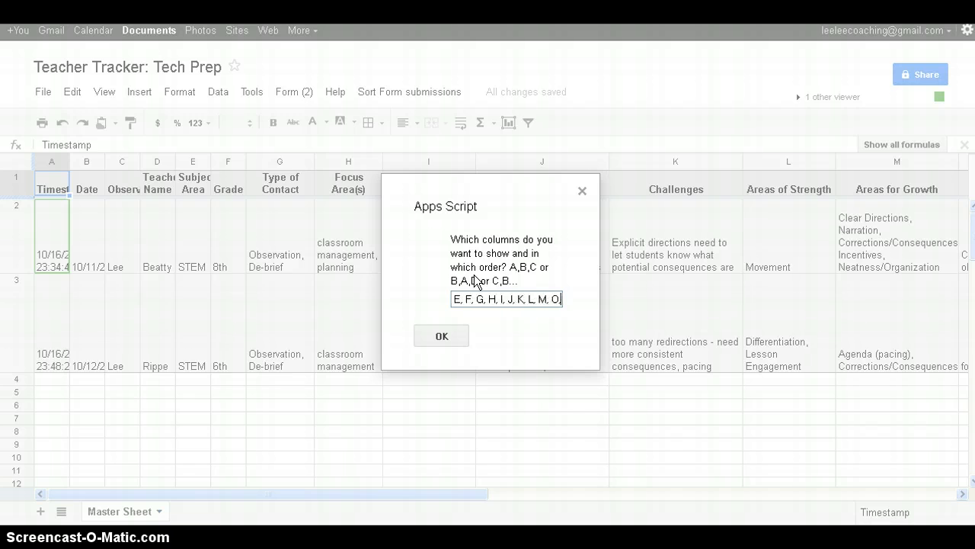
pyautogui.write(' P')
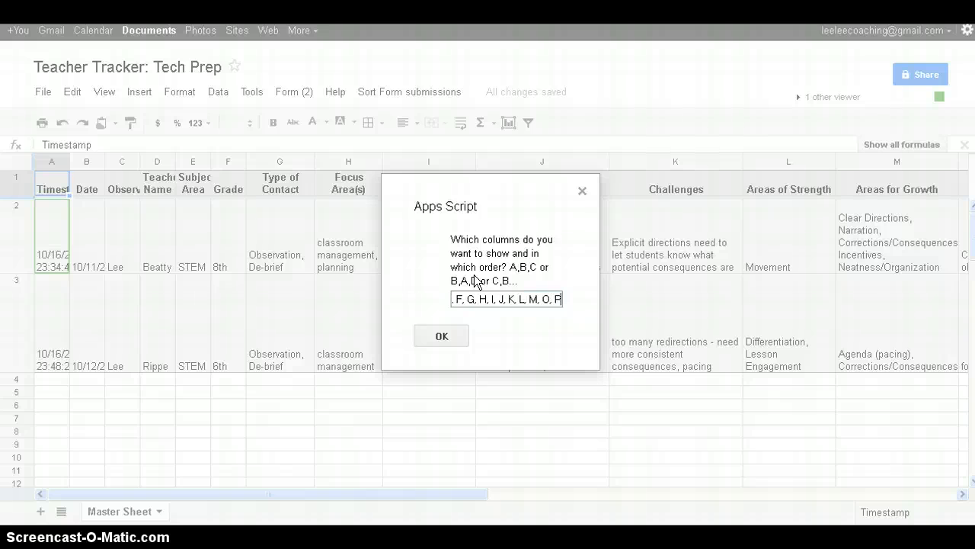
pyautogui.click(438, 340)
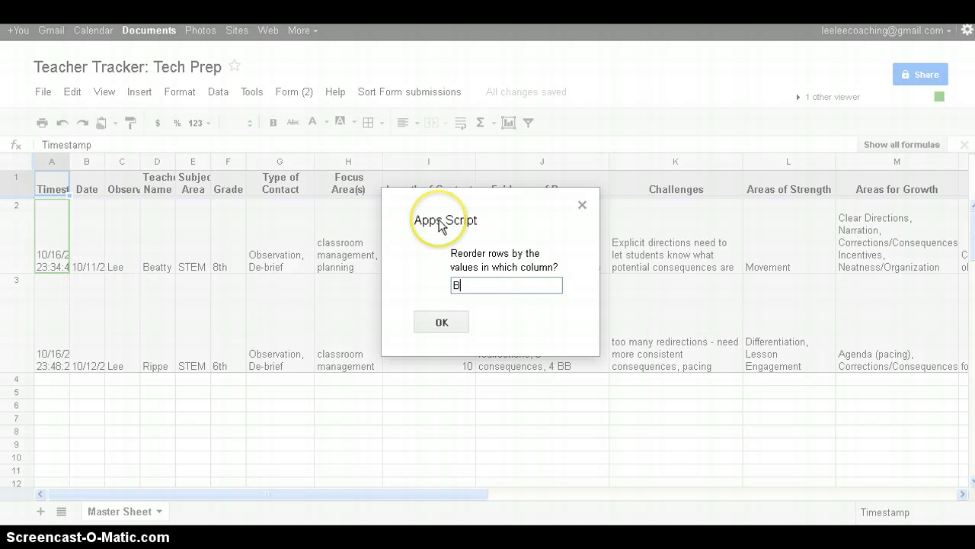
pyautogui.click(441, 322)
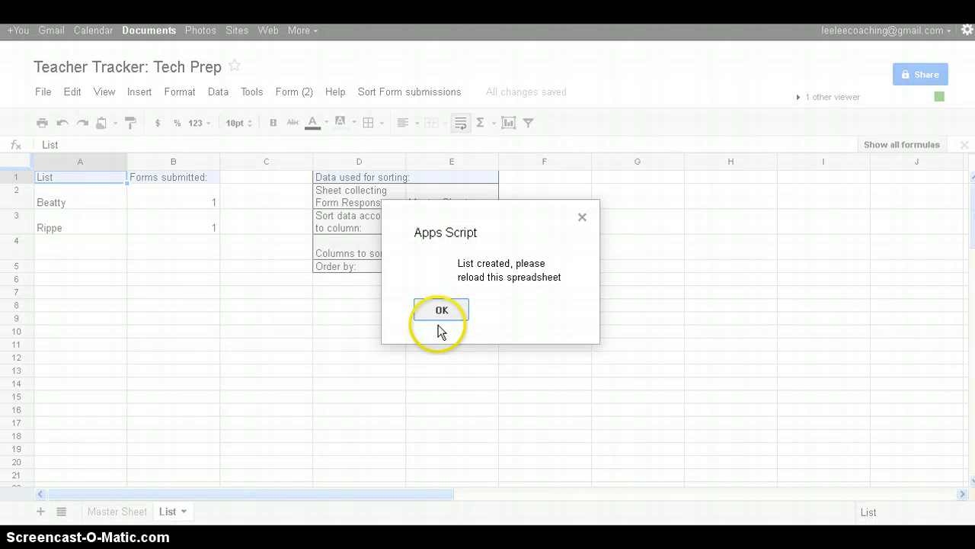
pyautogui.click(440, 317)
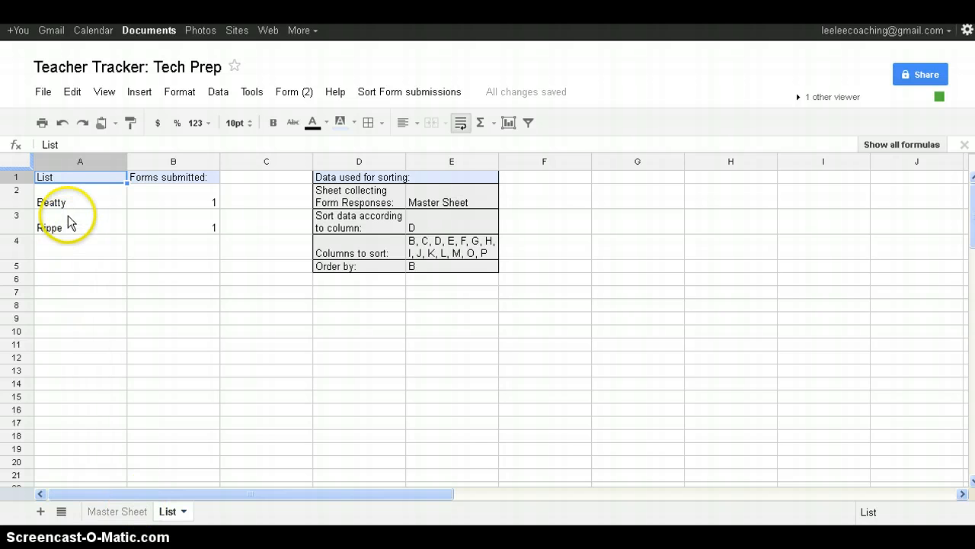
# Step: Protect the List sheet so that Only me is allowed to edit it
pyautogui.click(106, 510)
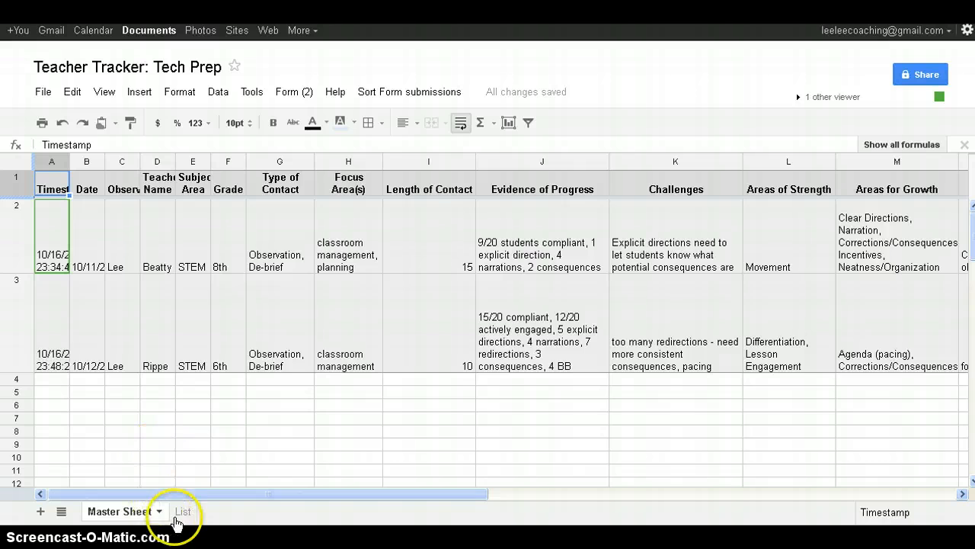
pyautogui.click(179, 512)
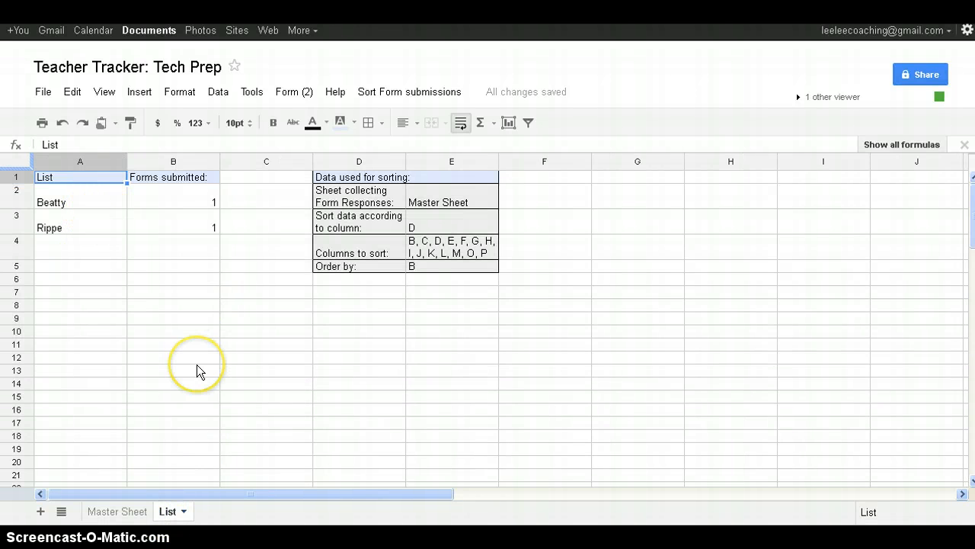
pyautogui.click(181, 512)
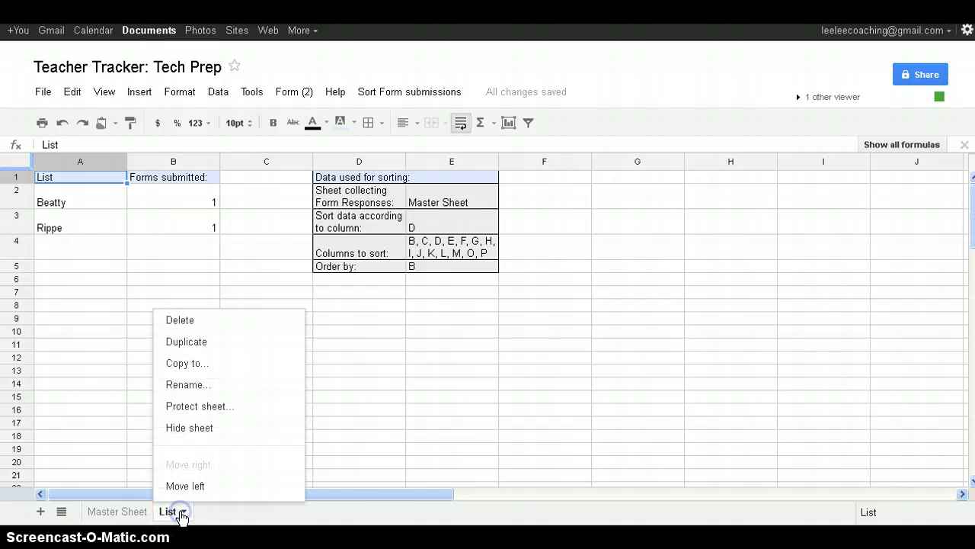
pyautogui.click(192, 407)
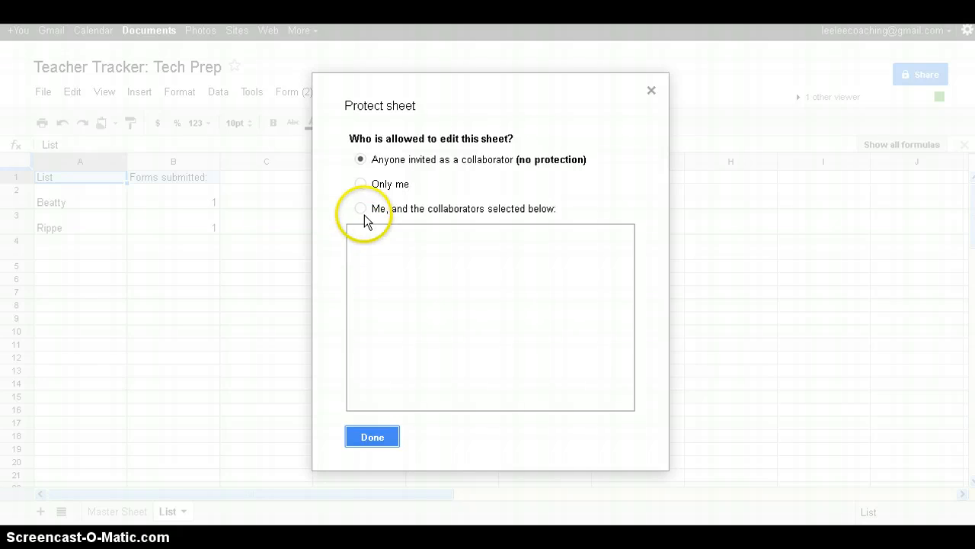
pyautogui.click(359, 182)
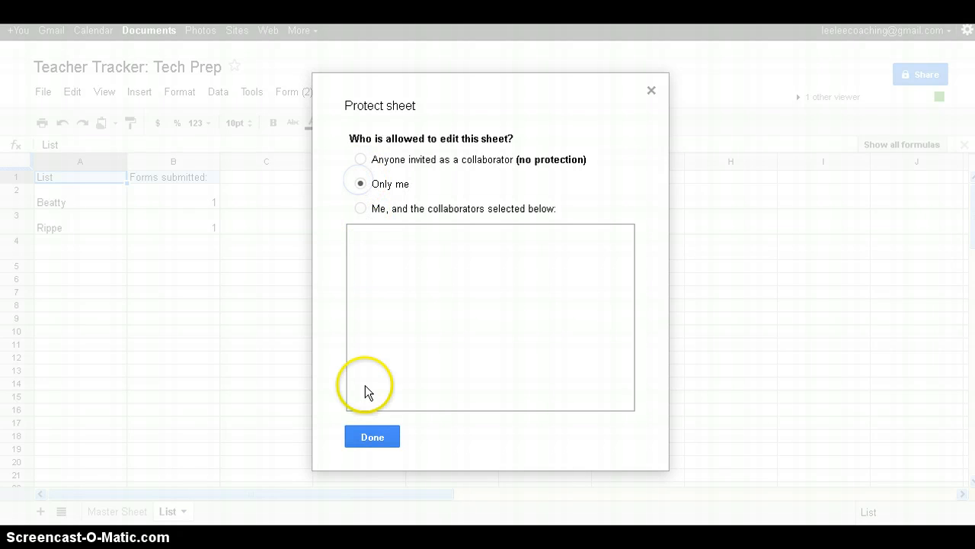
pyautogui.click(367, 436)
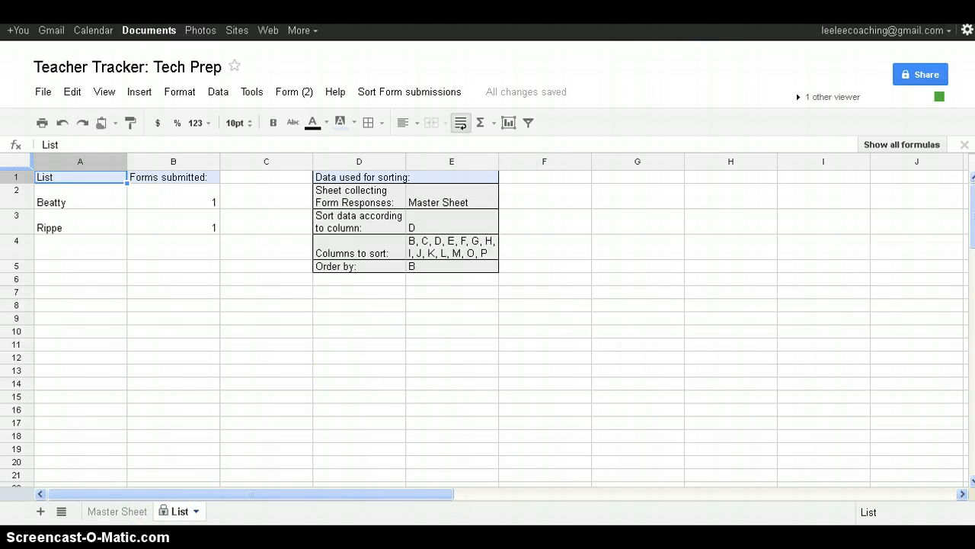
# Step: Reload the spreadsheet to generate the individual teacher sheets, and compare them with the Master Sheet
pyautogui.click(731, 10)
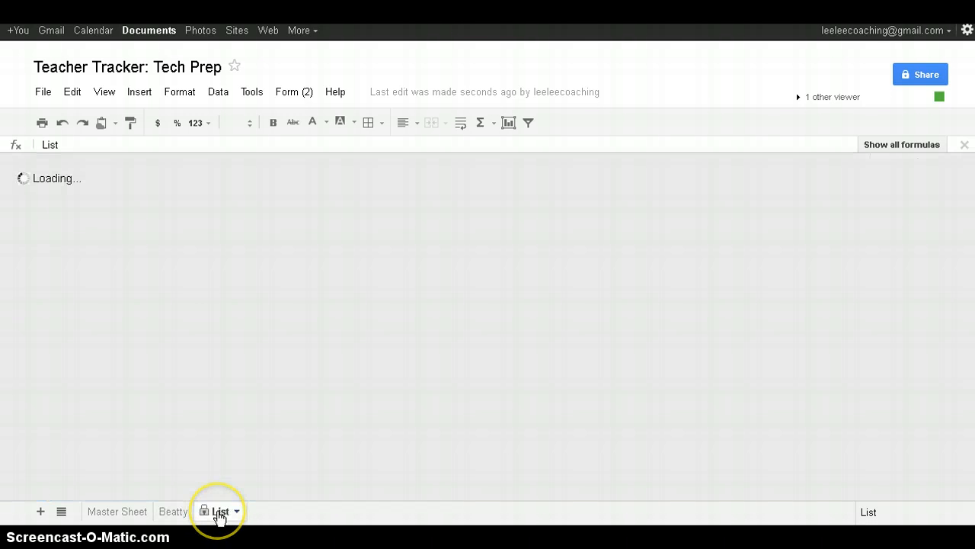
pyautogui.click(221, 515)
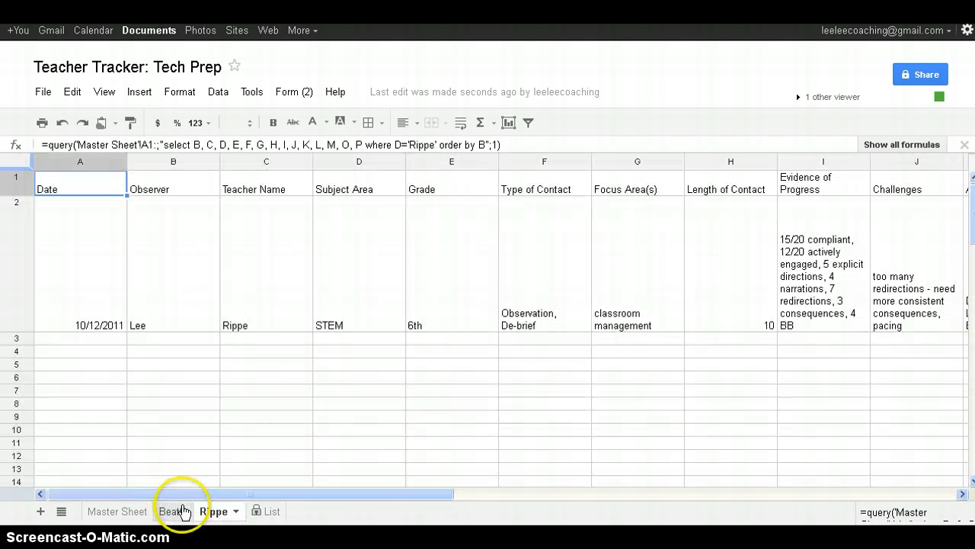
pyautogui.click(120, 515)
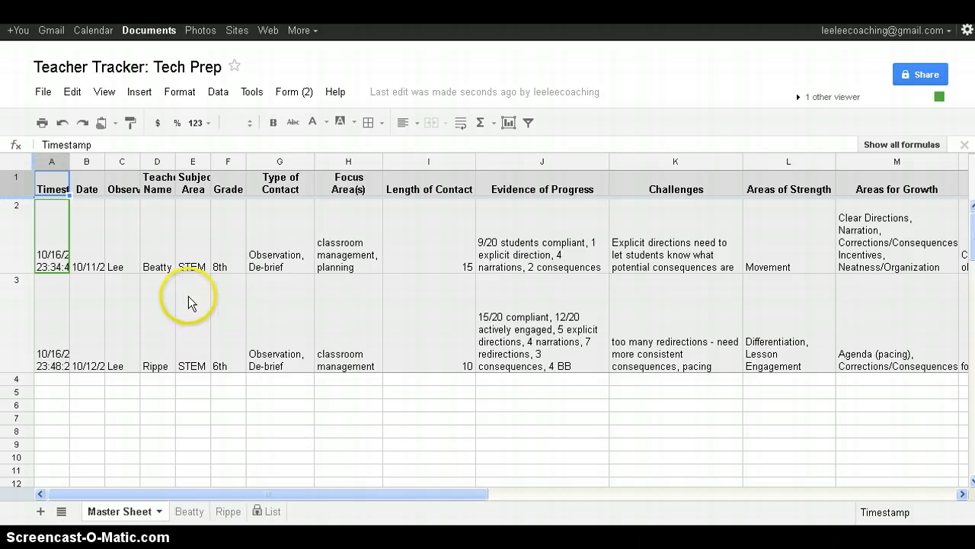
pyautogui.click(188, 510)
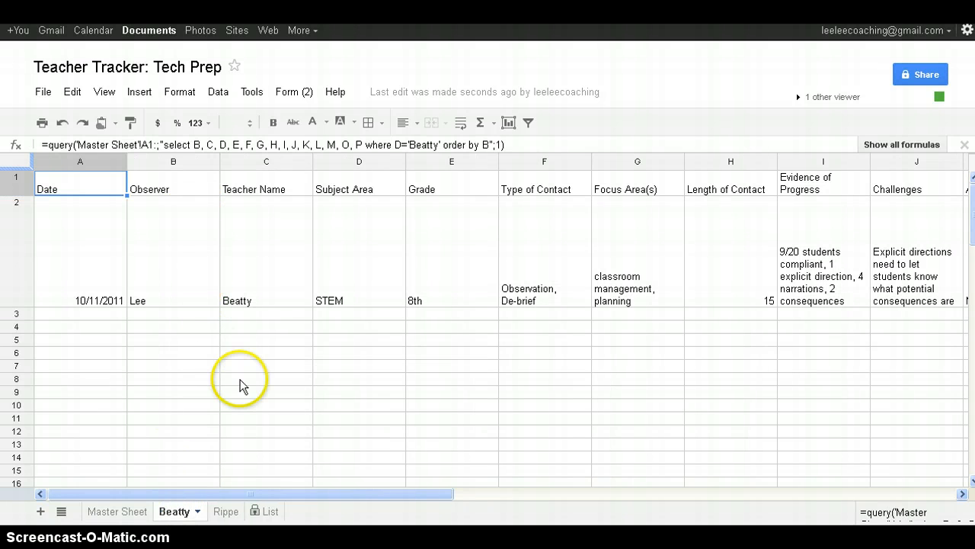
pyautogui.click(226, 514)
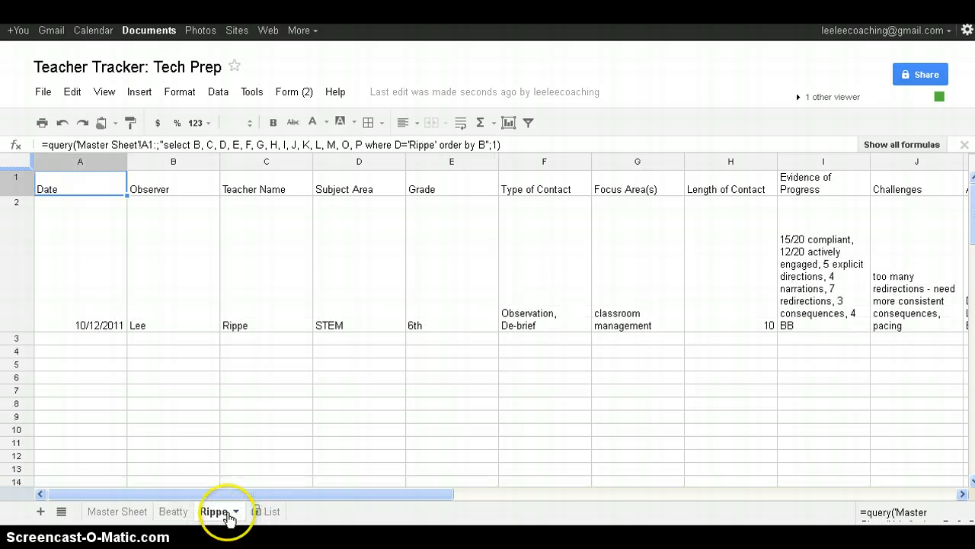
pyautogui.click(174, 510)
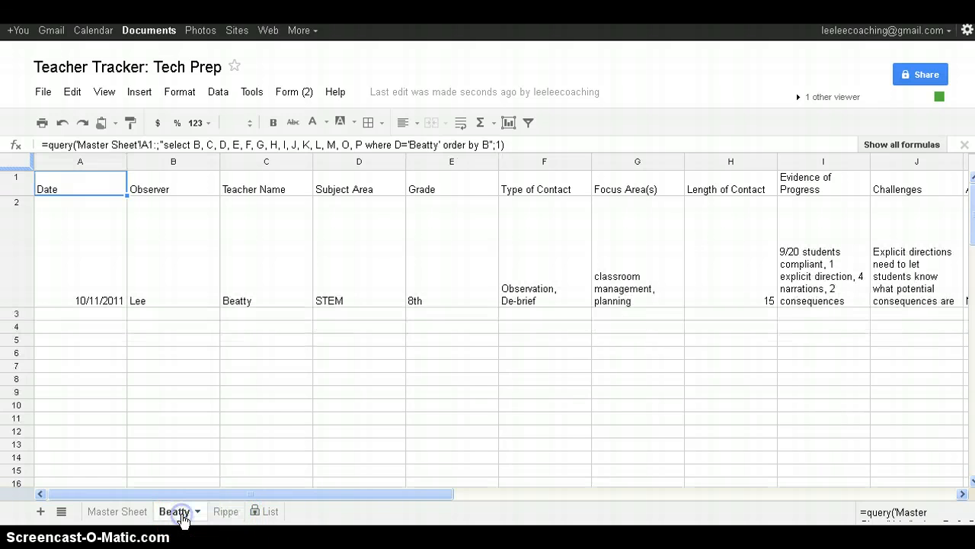
# Step: Look through the entry in row 2 of the first teacher's sheet, and return to the second teacher's sheet
pyautogui.click(182, 266)
pyautogui.press('Right')
pyautogui.press('Right')
pyautogui.press('Right')
pyautogui.press('Right')
pyautogui.press('Right')
pyautogui.press('Left')
pyautogui.press('Left')
pyautogui.press('Left')
pyautogui.press('Left')
pyautogui.press('Left')
pyautogui.press('Left')
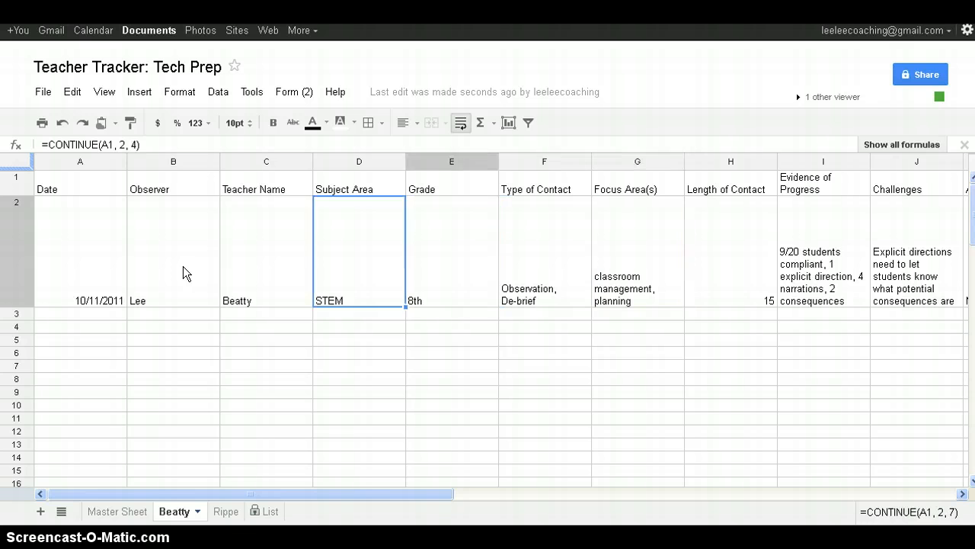
pyautogui.click(185, 303)
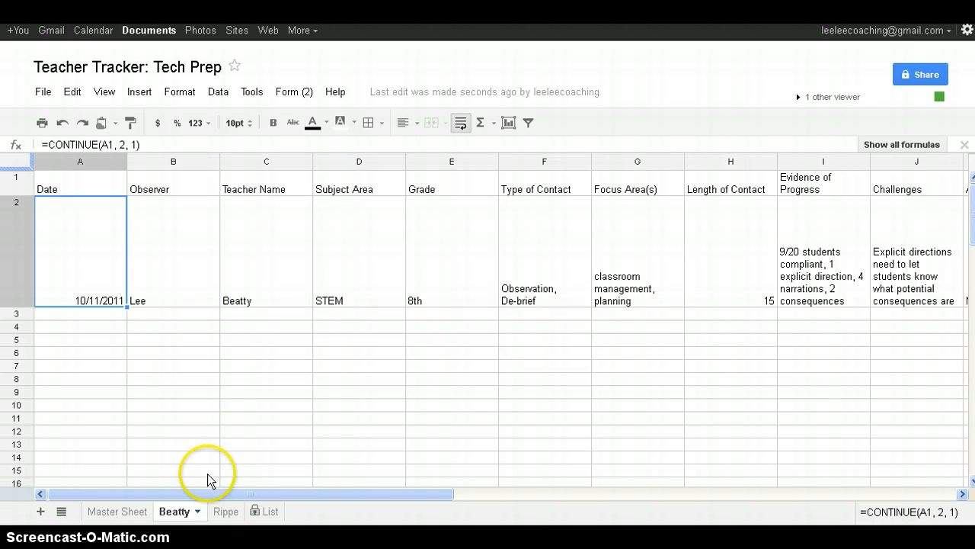
pyautogui.click(214, 510)
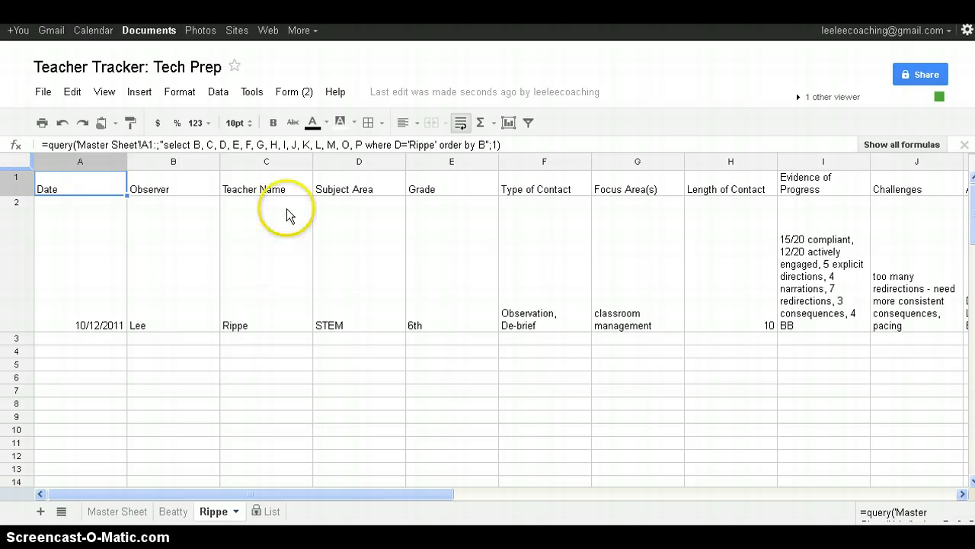
# Step: Open the shared Teacher Tracker spreadsheet from the documents list and review its Master Tracker entries down to row 31
pyautogui.click(366, 23)
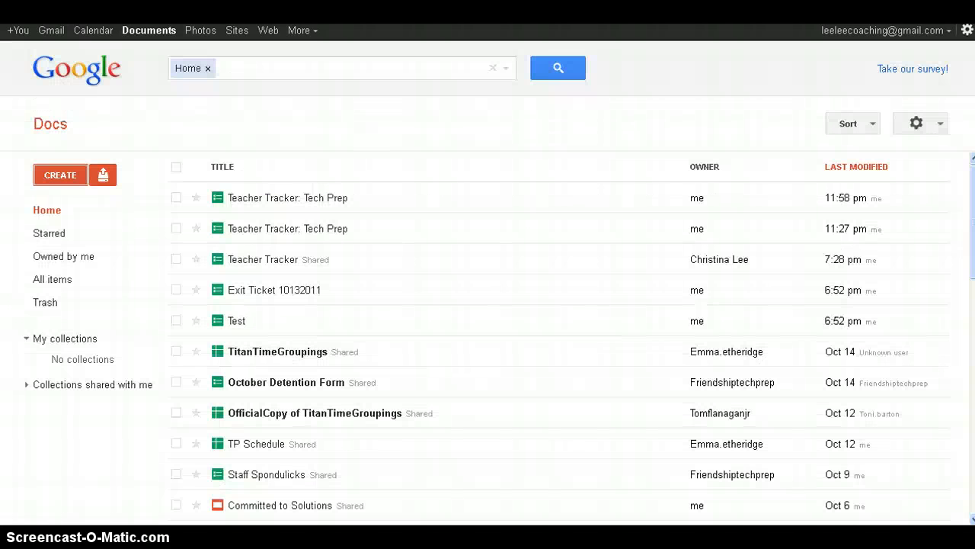
pyautogui.click(263, 259)
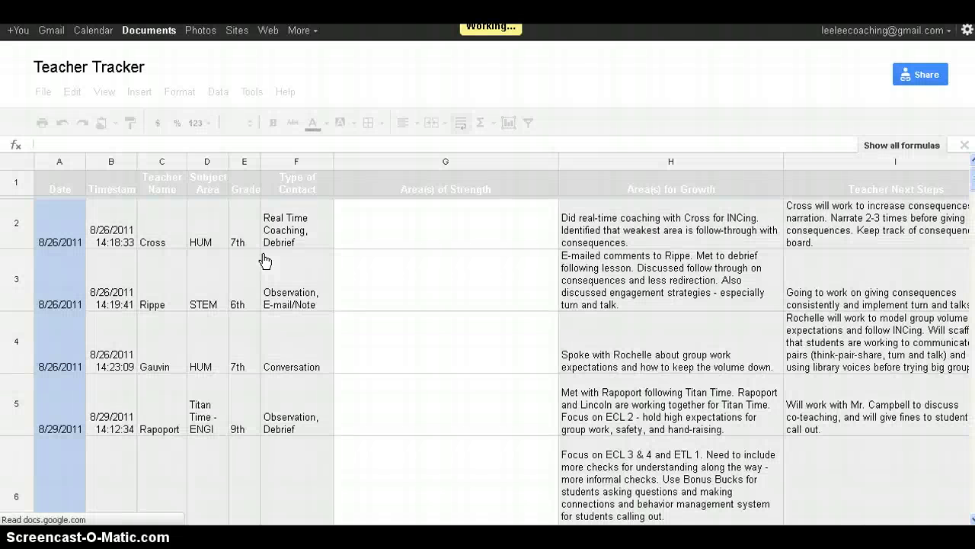
pyautogui.click(264, 261)
pyautogui.press('Down')
pyautogui.press('Down')
pyautogui.press('Down')
pyautogui.press('Down')
pyautogui.press('Down')
pyautogui.press('Down')
pyautogui.press('Down')
pyautogui.press('Down')
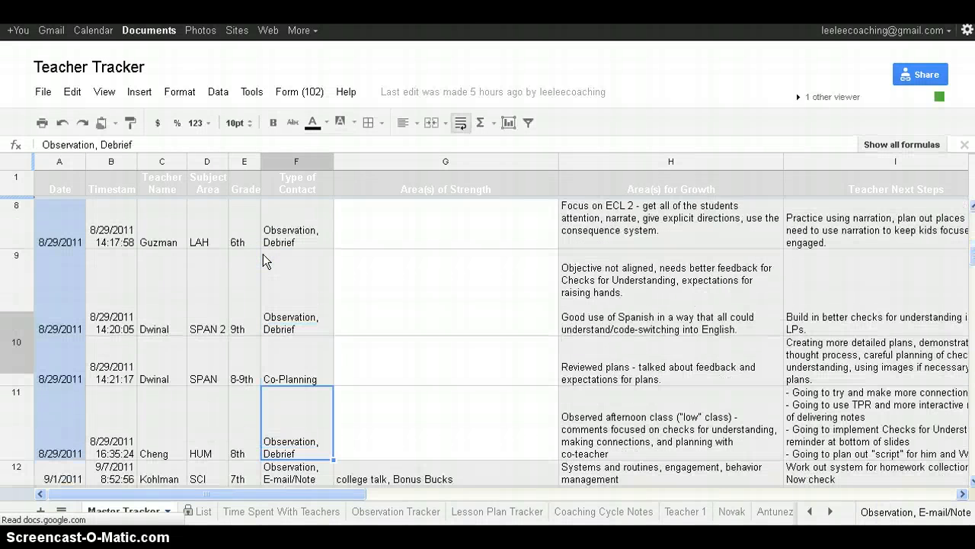
pyautogui.press('Down')
pyautogui.press('Down')
pyautogui.press('Down')
pyautogui.press('Down')
pyautogui.press('Down')
pyautogui.press('Down')
pyautogui.press('Down')
pyautogui.press('Down')
pyautogui.press('Down')
pyautogui.press('Down')
pyautogui.press('Down')
pyautogui.press('Down')
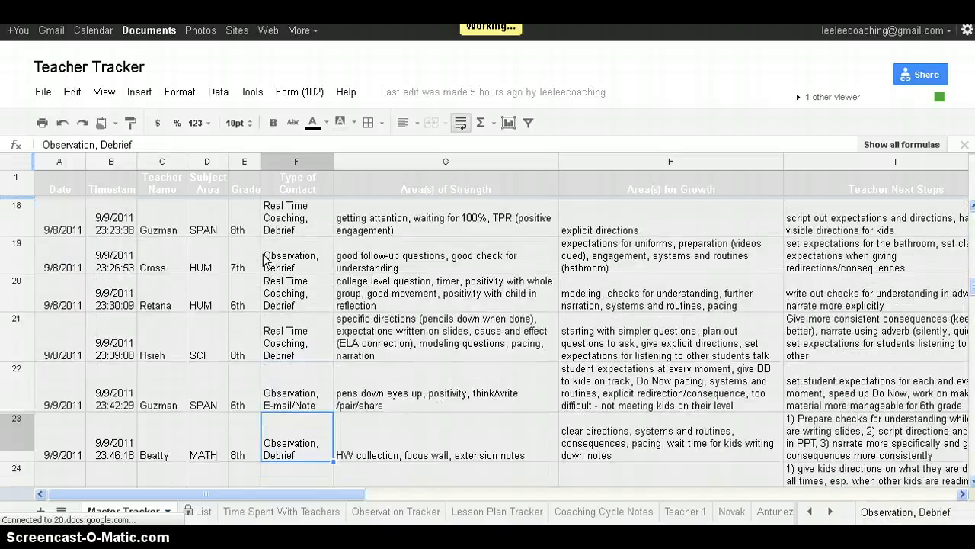
pyautogui.press('Down')
pyautogui.press('Down')
pyautogui.press('Down')
pyautogui.press('Down')
pyautogui.press('Down')
pyautogui.press('Down')
pyautogui.press('Down')
pyautogui.press('Down')
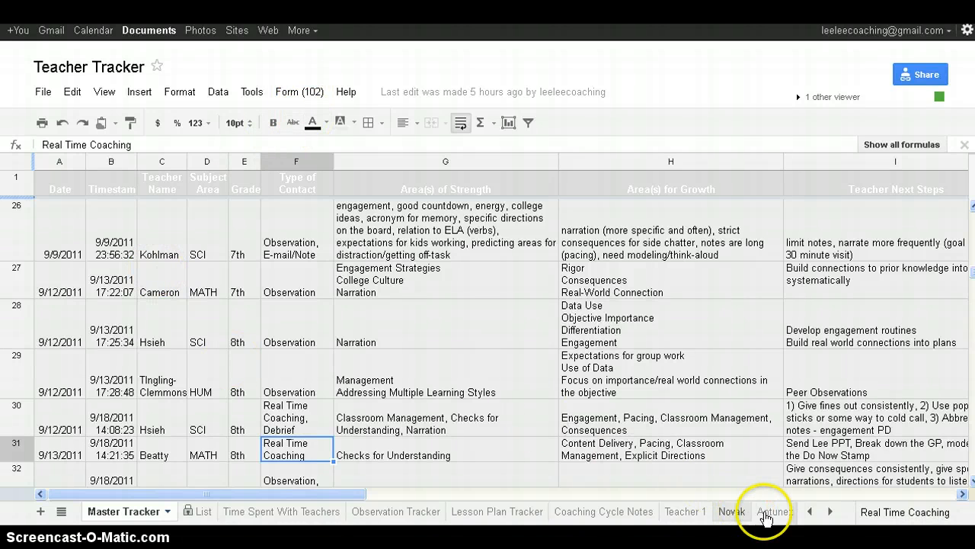
# Step: Open the 6th grade HUM teacher's sheet and review the dated entries collected there, ending back at the query in cell A1
pyautogui.click(830, 512)
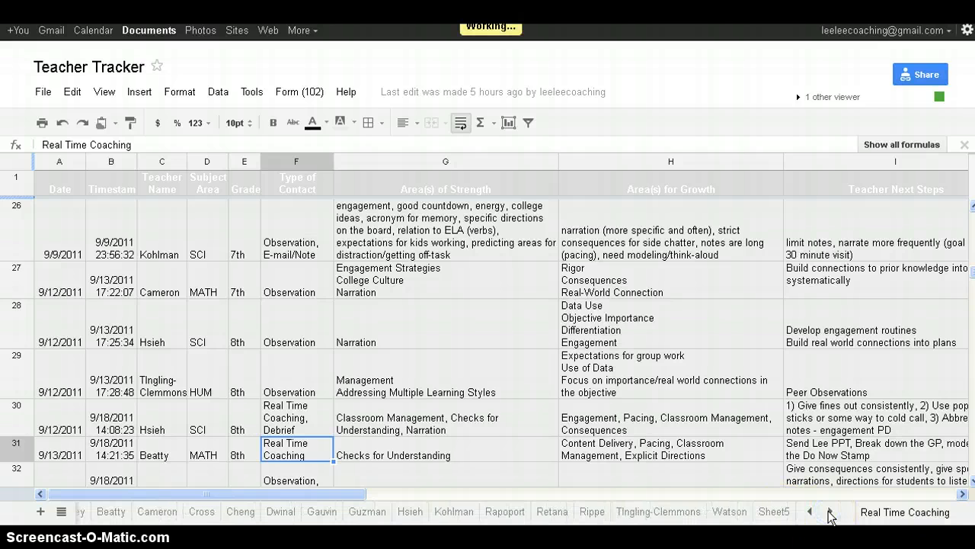
pyautogui.click(559, 513)
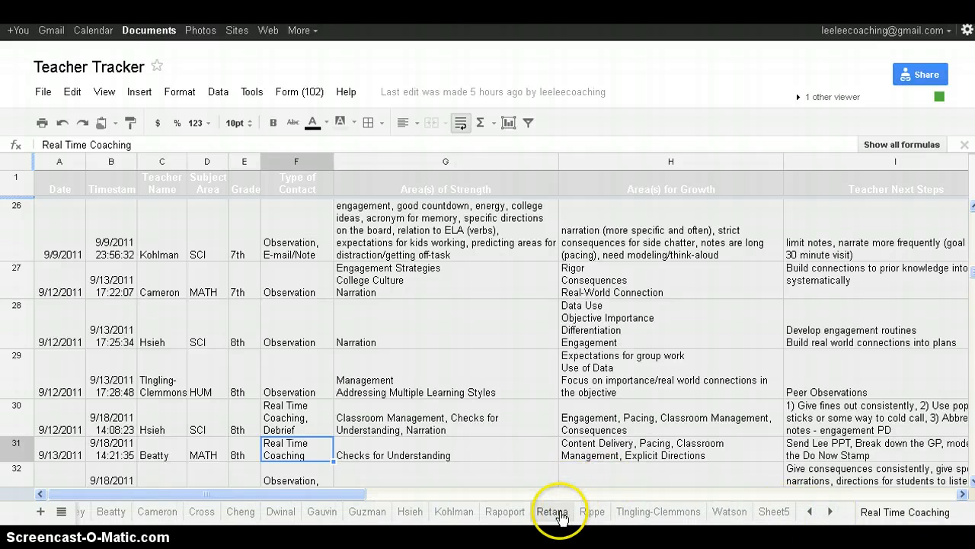
pyautogui.click(559, 514)
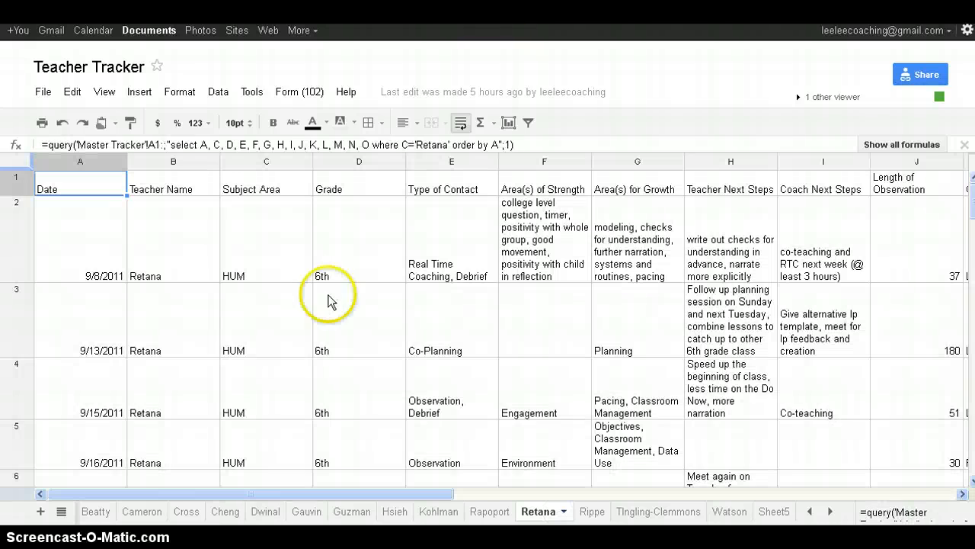
pyautogui.click(172, 252)
pyautogui.press('Down')
pyautogui.press('Down')
pyautogui.press('Down')
pyautogui.press('Down')
pyautogui.press('Down')
pyautogui.press('Down')
pyautogui.press('Down')
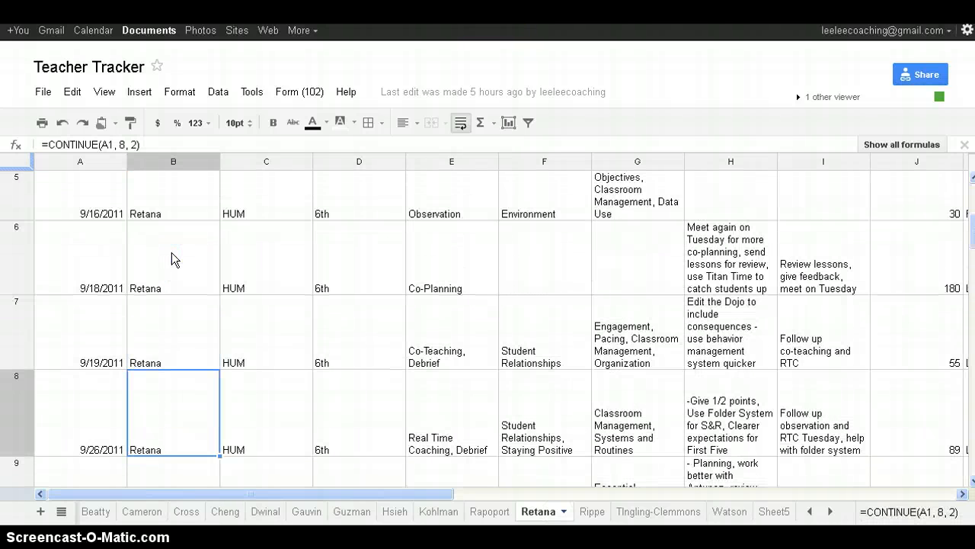
pyautogui.press('Up')
pyautogui.press('Up')
pyautogui.press('Up')
pyautogui.press('Up')
pyautogui.press('Up')
pyautogui.press('Up')
pyautogui.press('Up')
pyautogui.press('Up')
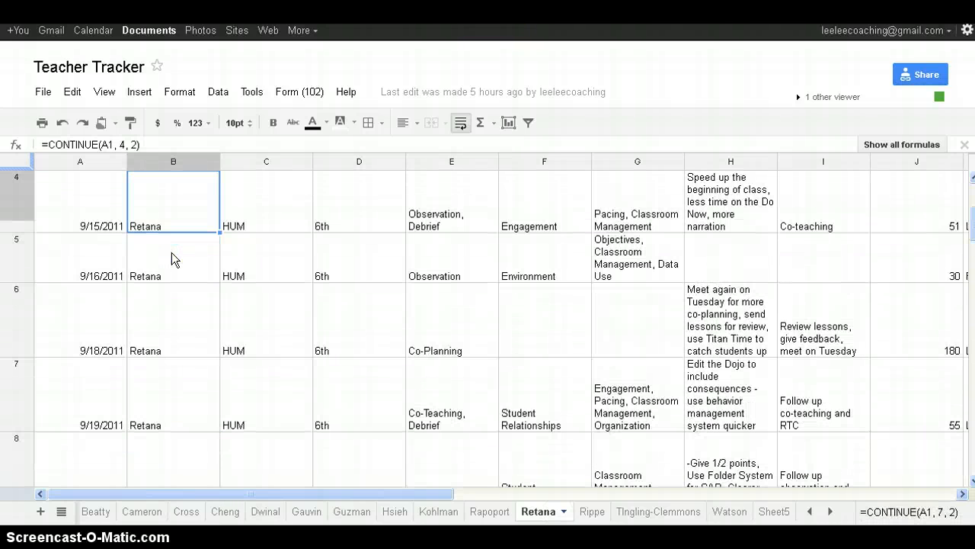
pyautogui.press('Left')
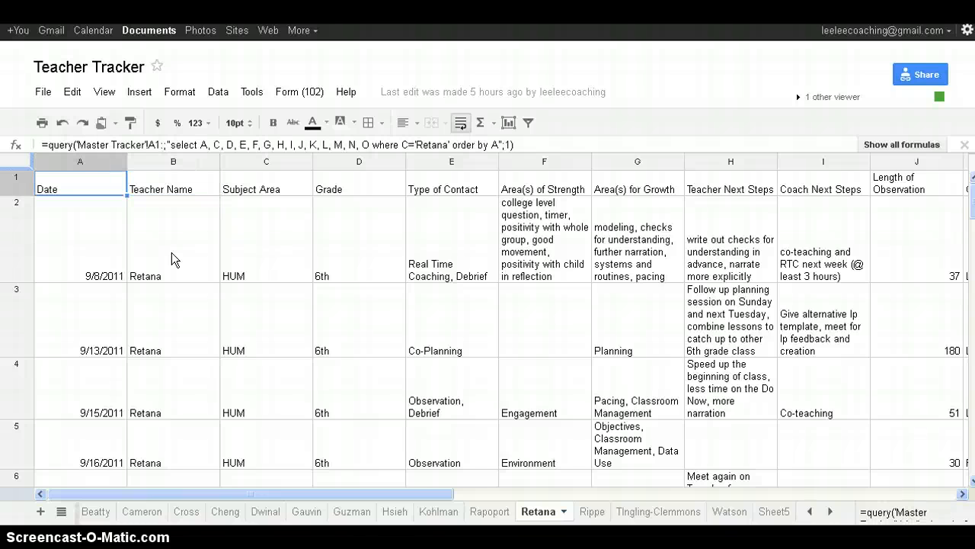
# Step: Open the 8th grade MATH teacher's sheet and review the contact entries down to row 9 and back up
pyautogui.click(99, 512)
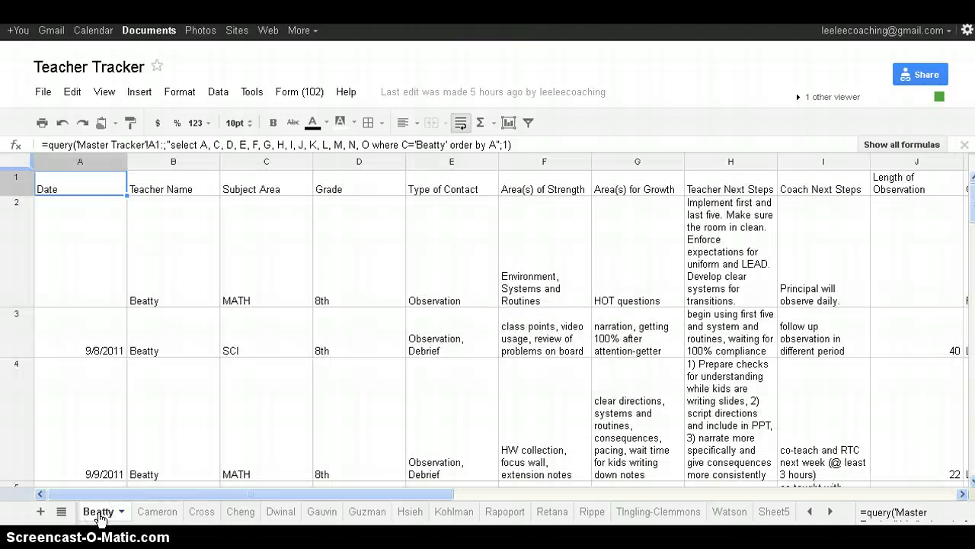
pyautogui.click(158, 257)
pyautogui.press('Down')
pyautogui.press('Down')
pyautogui.press('Down')
pyautogui.press('Down')
pyautogui.press('Down')
pyautogui.press('Down')
pyautogui.press('Down')
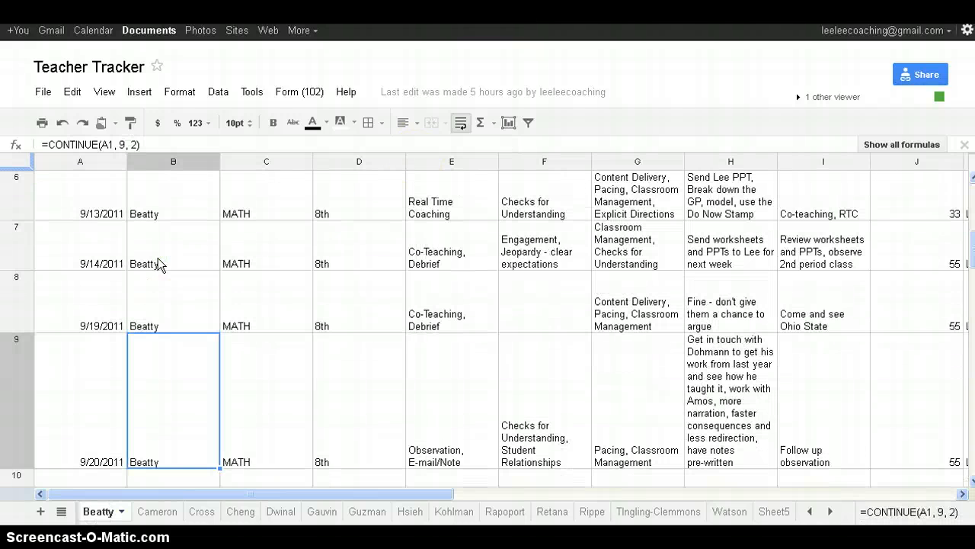
pyautogui.press('Up')
pyautogui.press('Up')
pyautogui.press('Up')
pyautogui.press('Up')
pyautogui.press('Up')
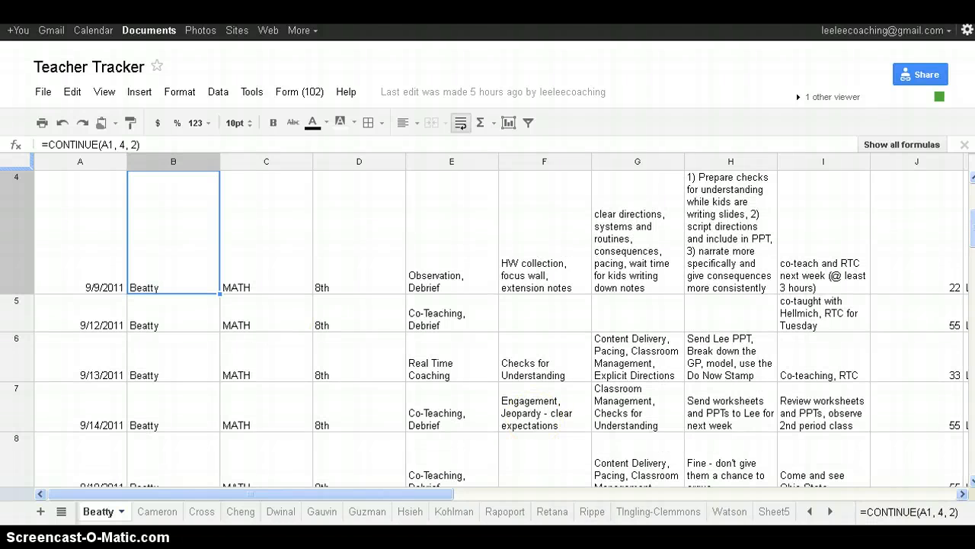
# Step: Return to the Master Tracker sheet and review the Teacher Name column down to row 36
pyautogui.click(809, 512)
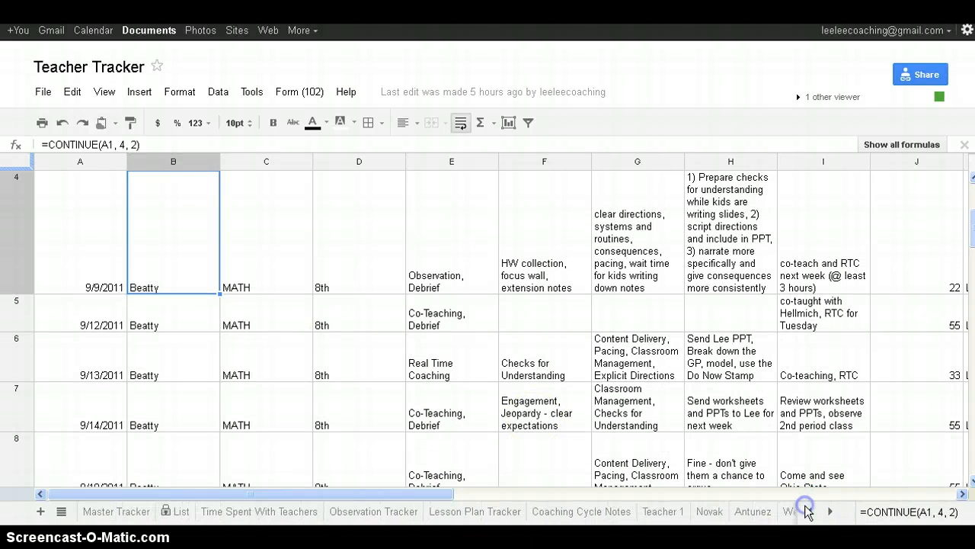
pyautogui.click(110, 511)
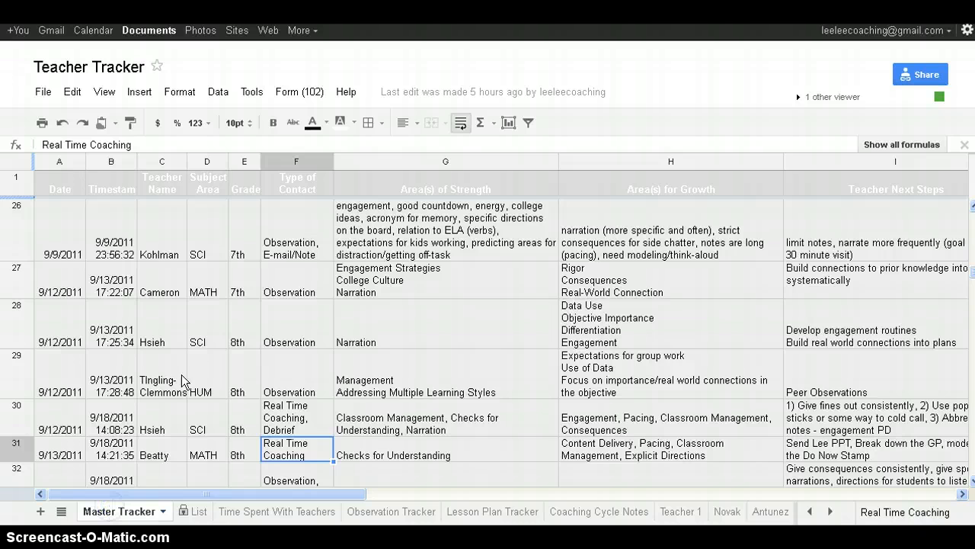
pyautogui.click(165, 355)
pyautogui.press('Down')
pyautogui.press('Down')
pyautogui.press('Down')
pyautogui.press('Down')
pyautogui.press('Down')
pyautogui.press('Down')
pyautogui.press('Down')
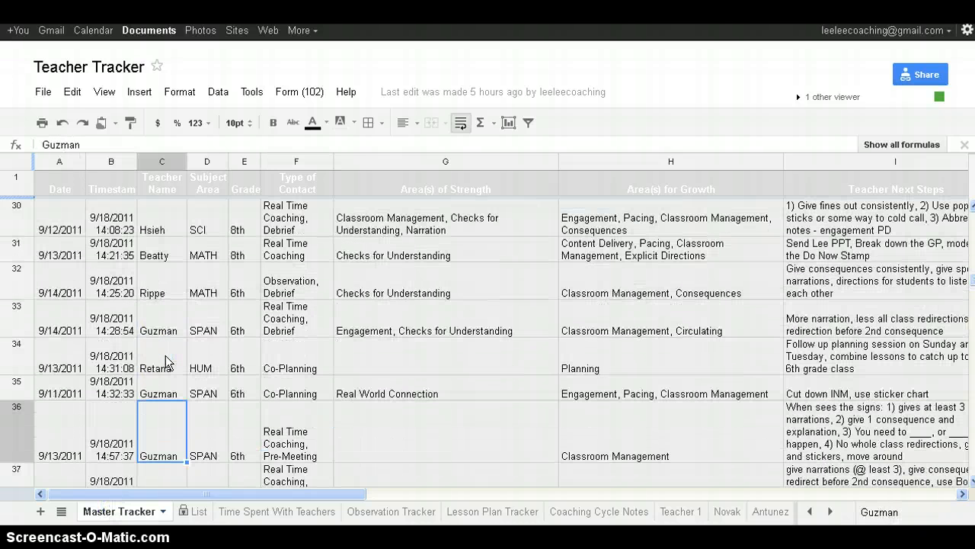